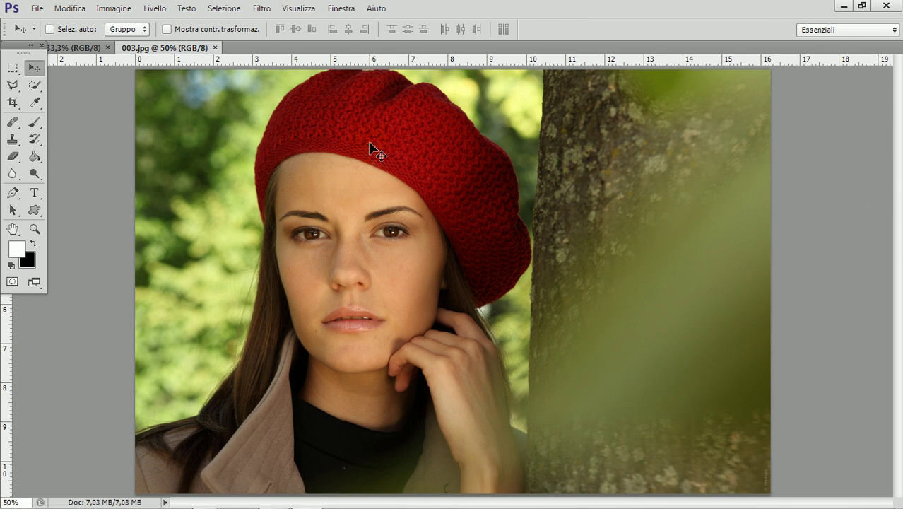
- Show the Layers panel and convert the portrait's Sfondo background into Livello 0
left_click(91, 47)
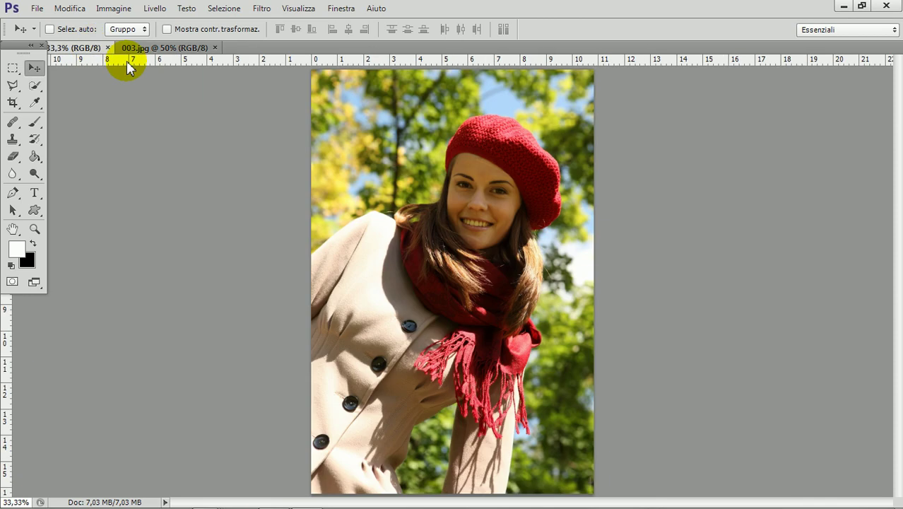
left_click(151, 47)
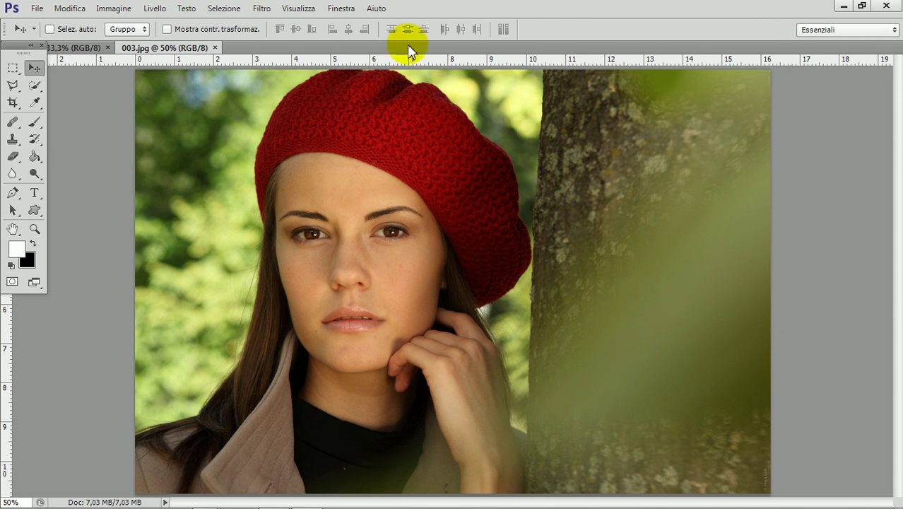
left_click(342, 10)
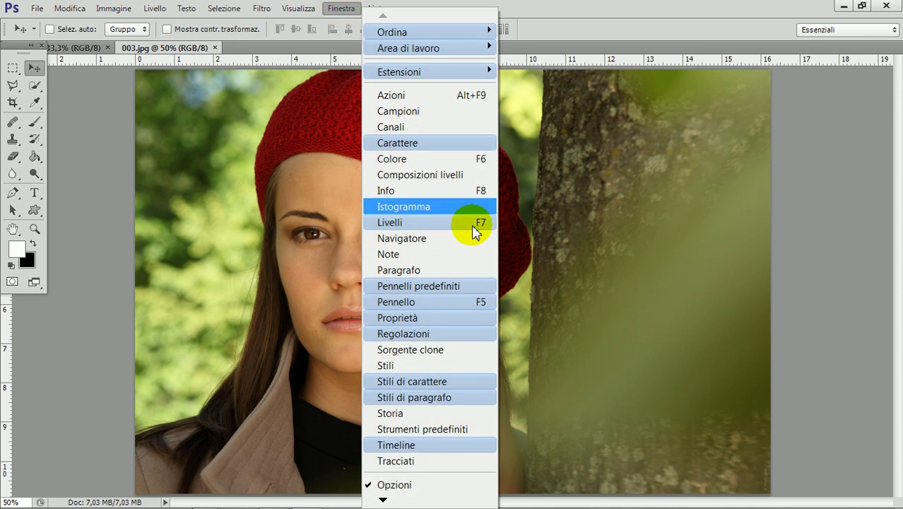
left_click(456, 223)
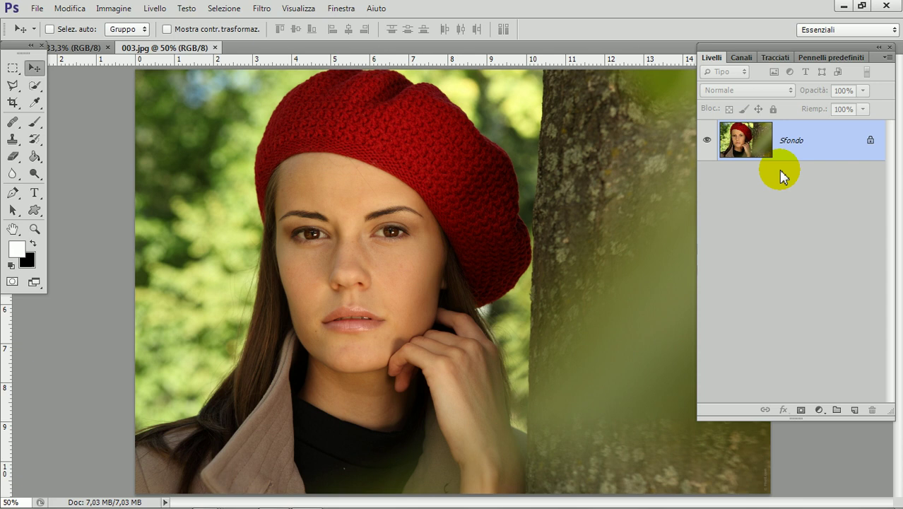
double_click(870, 142)
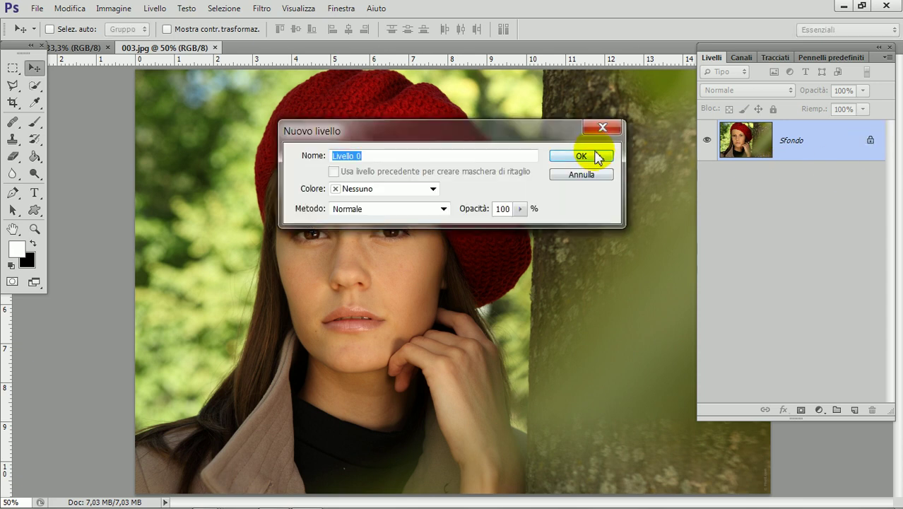
left_click(595, 156)
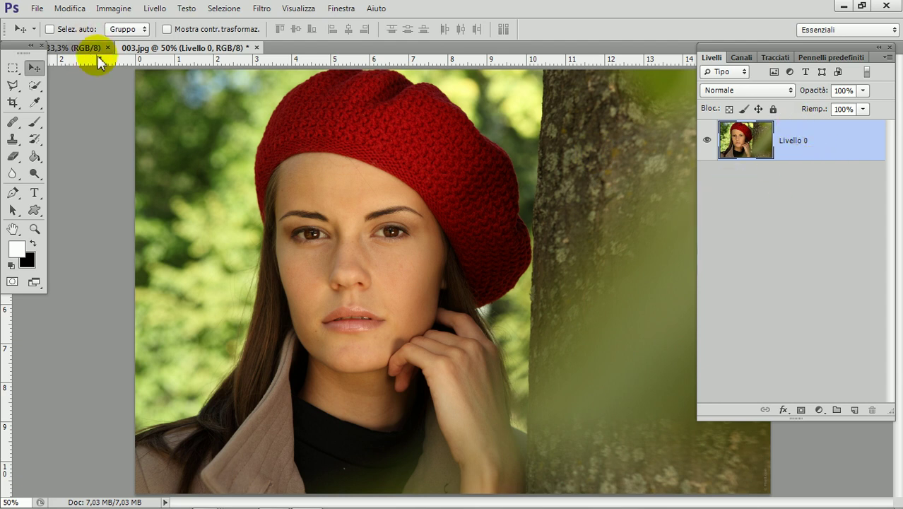
left_click(70, 47)
- Float all document windows so both photos show side by side
left_click(151, 48)
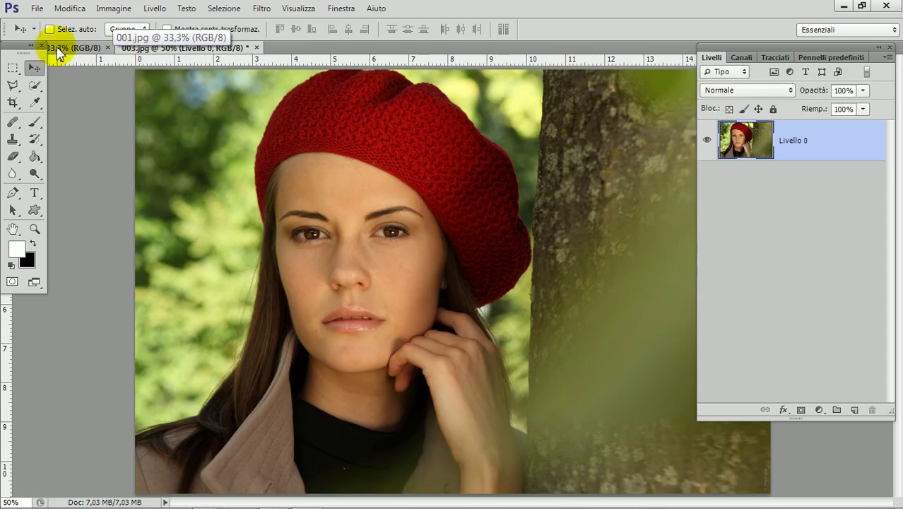
left_click(340, 9)
mouse_move(392, 31)
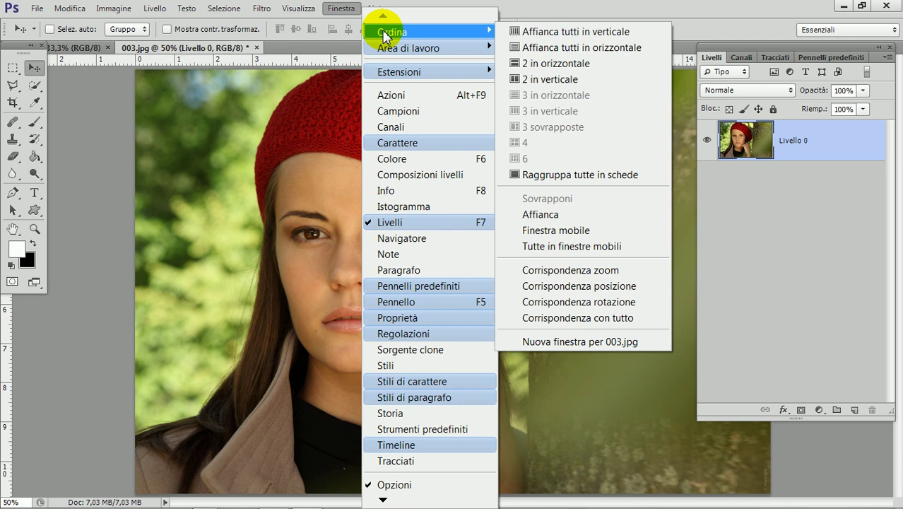
left_click(631, 247)
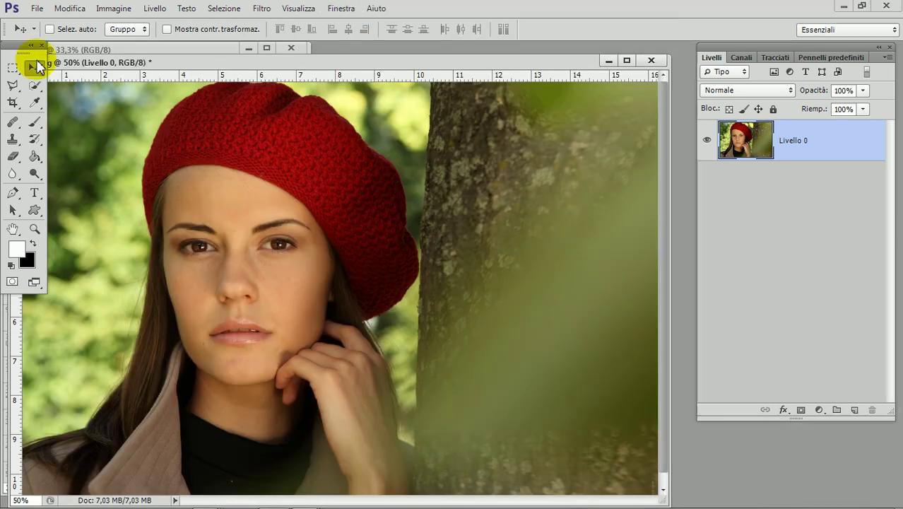
mouse_move(200, 67)
left_mouse_down()
mouse_move(229, 99)
mouse_move(293, 78)
mouse_move(293, 86)
left_mouse_up()
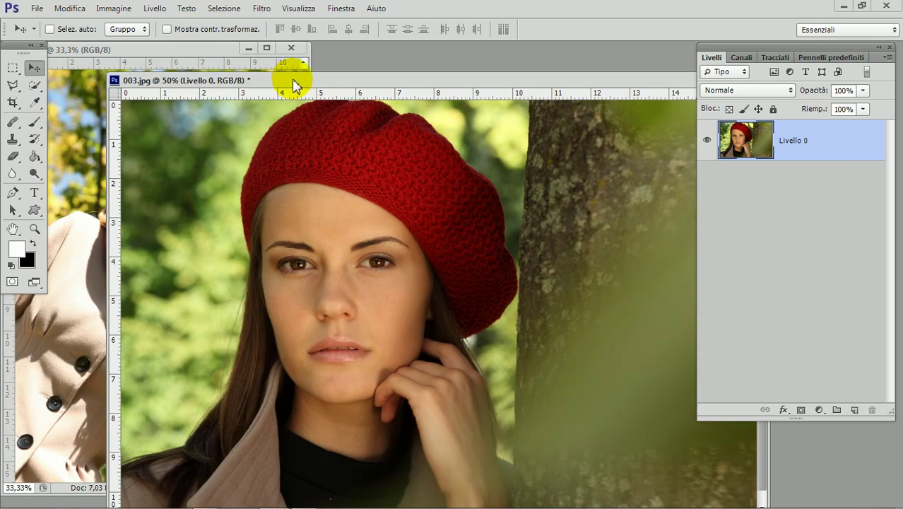
- Drag the smiling woman photo into 003.jpg, close the source, and fit on screen
left_click(166, 48)
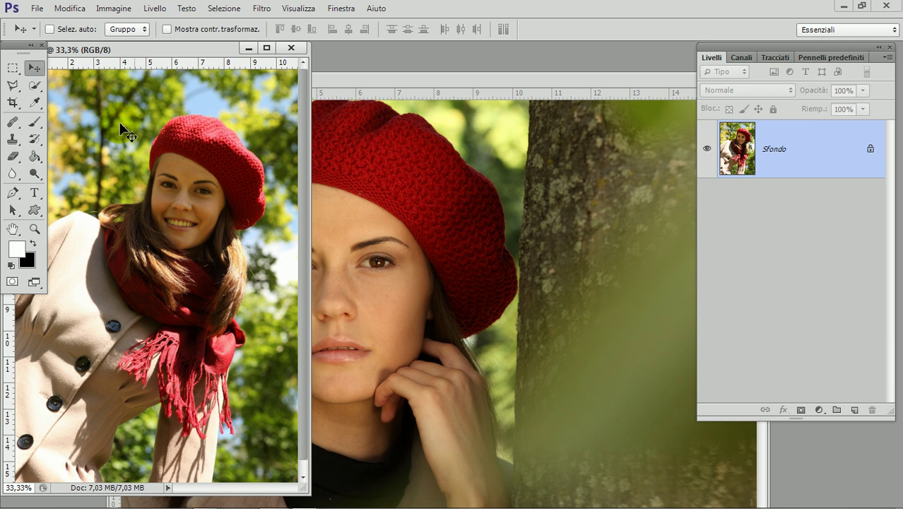
left_click_drag(190, 226, 457, 311)
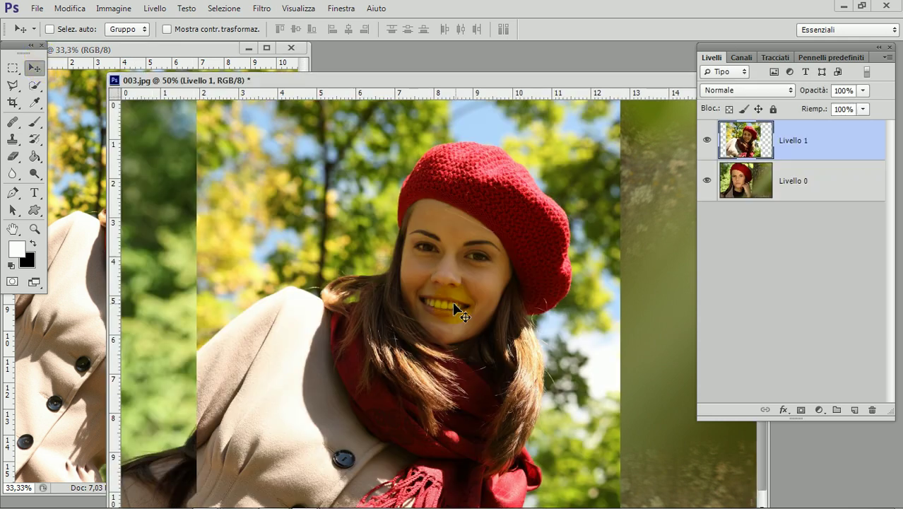
left_click(291, 48)
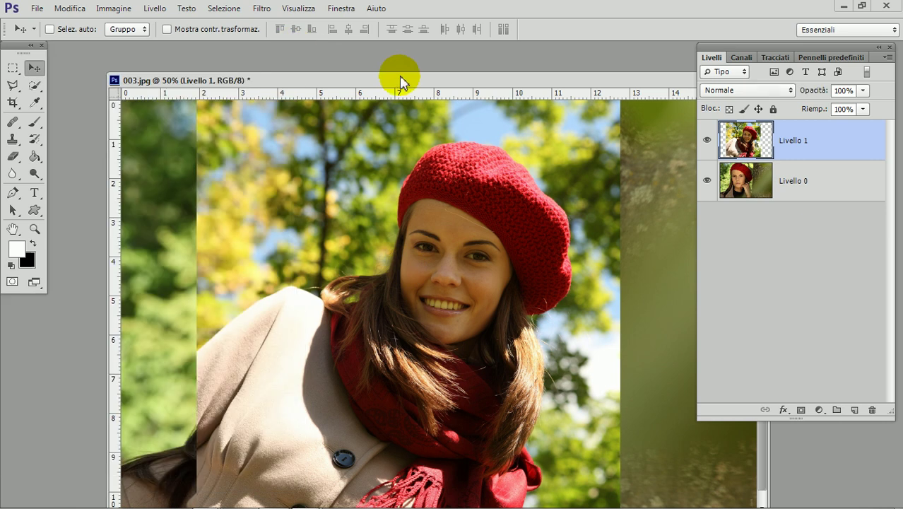
left_click_drag(400, 75, 359, 55)
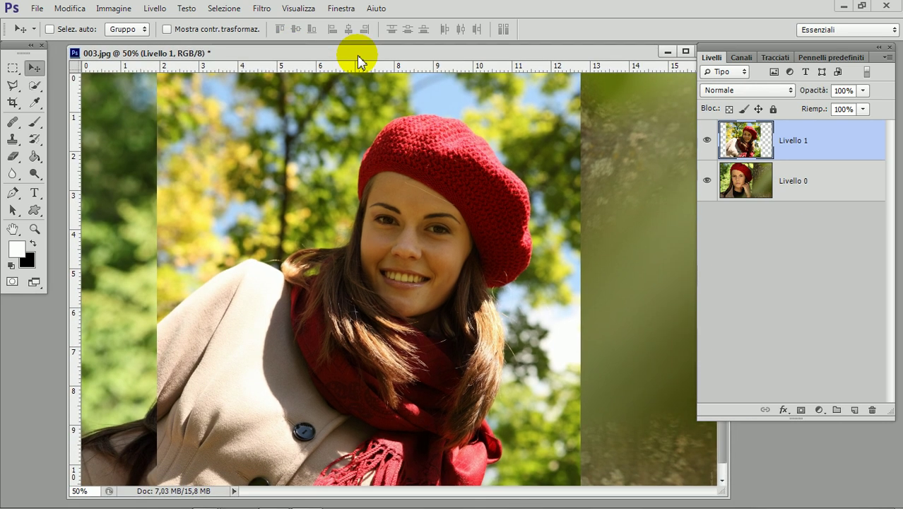
key("ctrl+0")
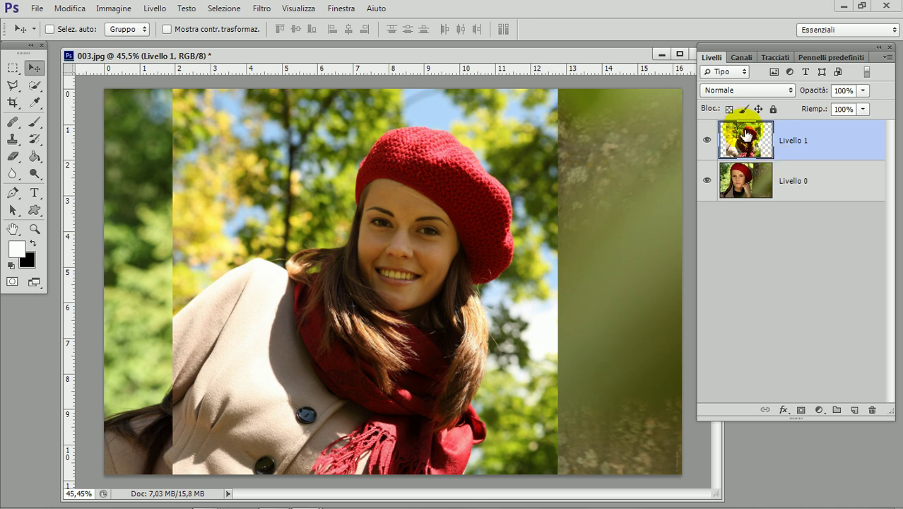
- Drag the Livello 0 portrait above Livello 1 in the layer stack
left_click(827, 200)
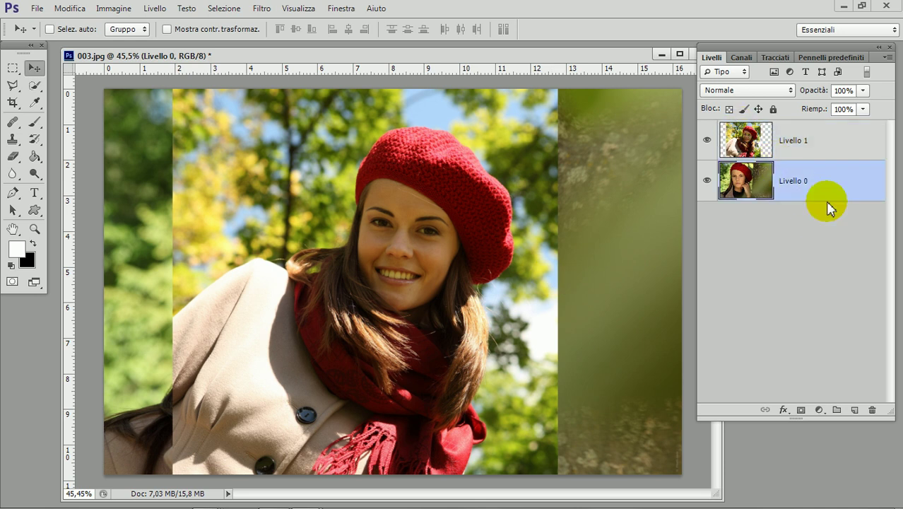
left_click_drag(841, 186, 845, 144)
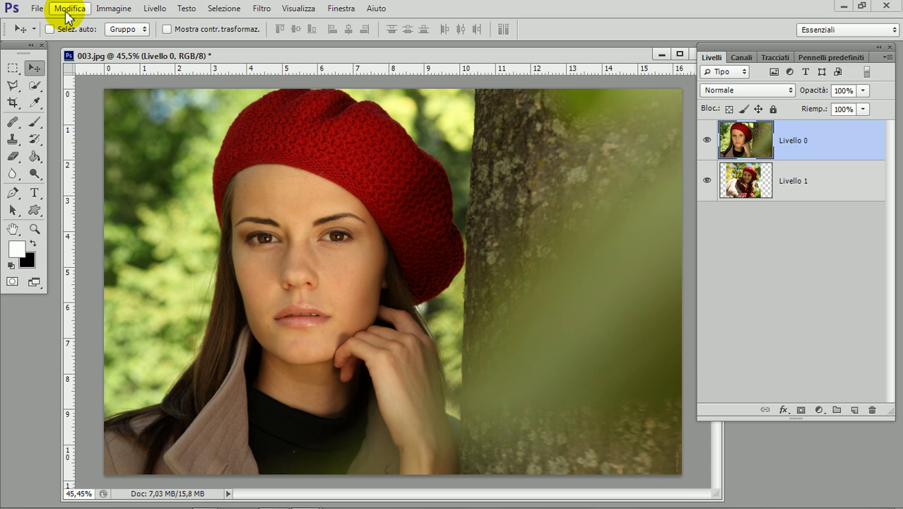
left_click(68, 10)
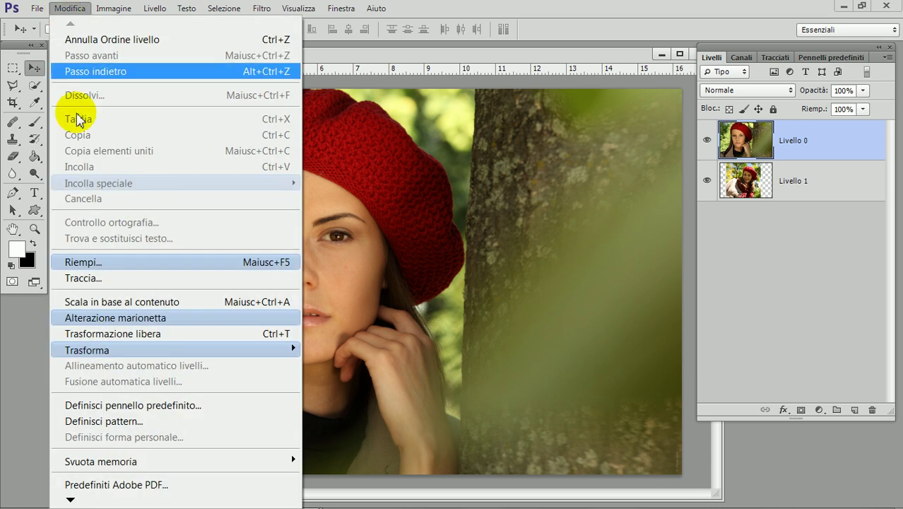
mouse_move(175, 349)
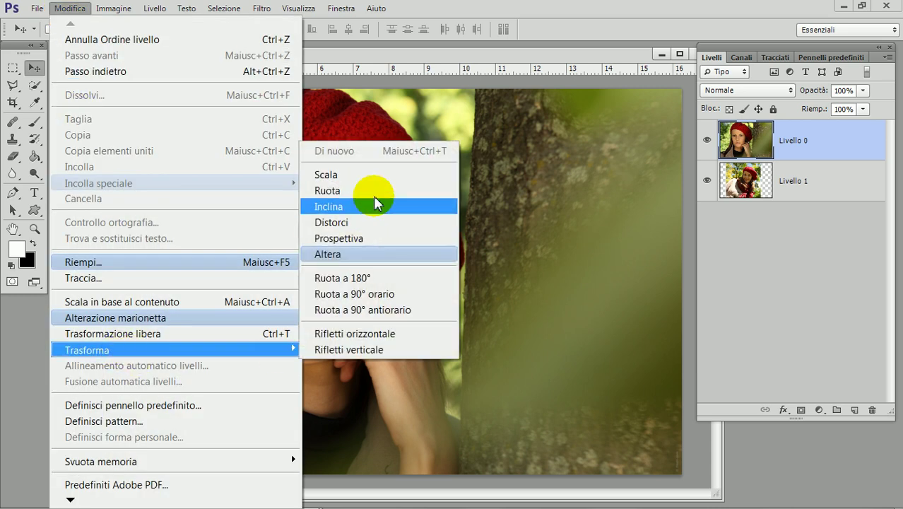
- Warp the portrait with Altera, curling its bottom-right corner up-left like a page
left_click(387, 254)
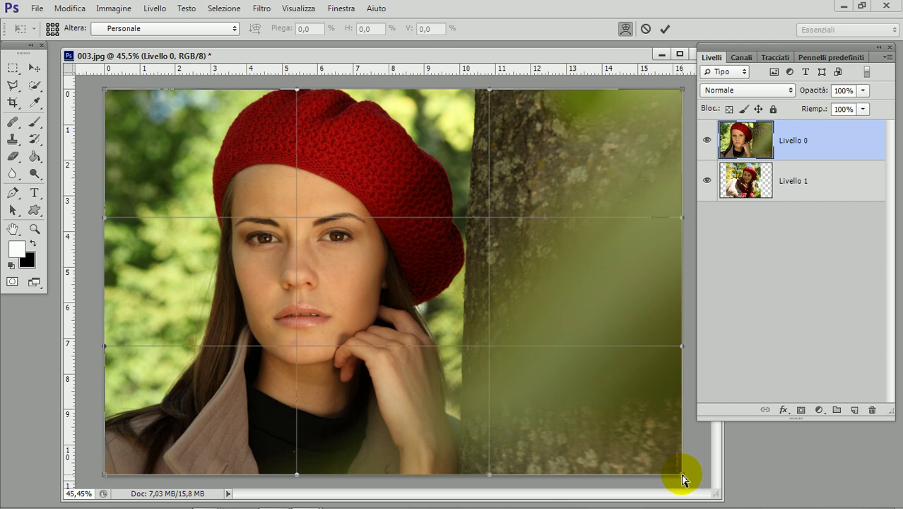
mouse_move(682, 475)
left_mouse_down()
mouse_move(606, 392)
mouse_move(565, 375)
left_mouse_up()
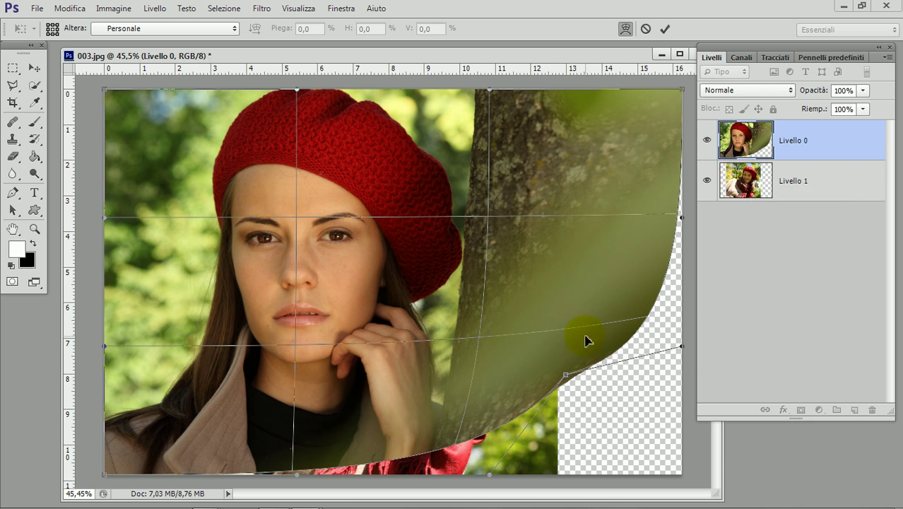
key("Return")
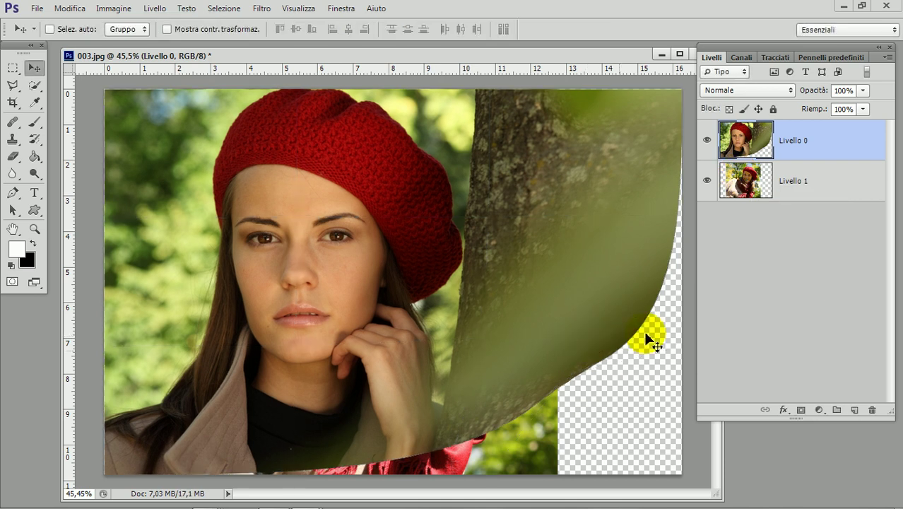
- Move Livello 1 so the smiling face sits under the curl, then hide Livello 0
left_click(823, 179)
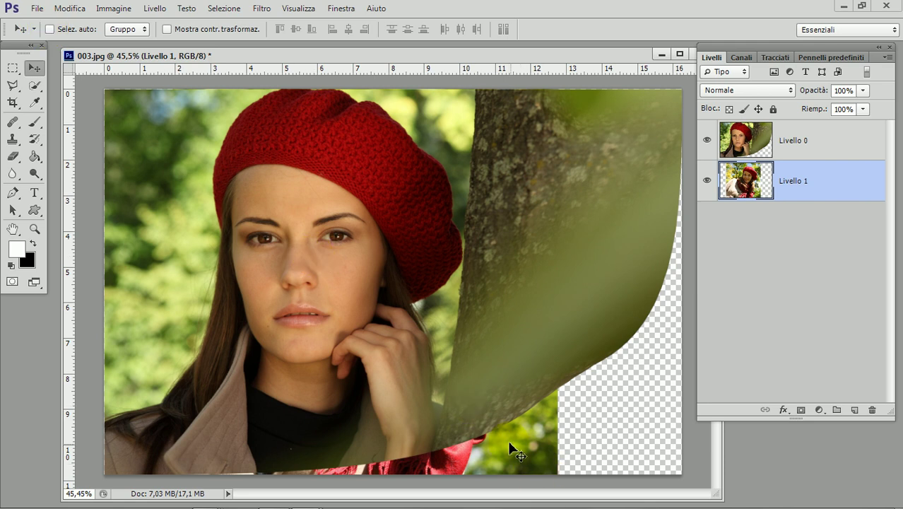
mouse_move(513, 447)
left_mouse_down()
mouse_move(622, 442)
mouse_move(624, 472)
left_mouse_up()
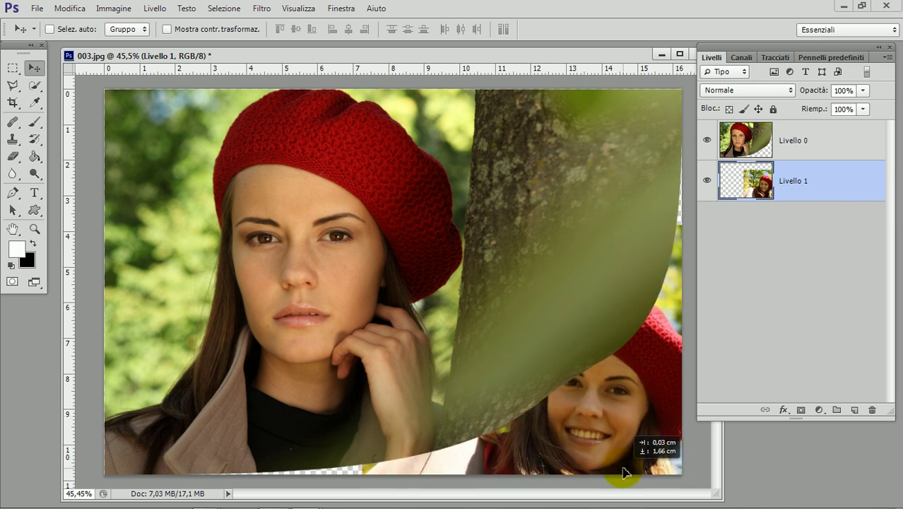
left_click_drag(625, 422, 624, 429)
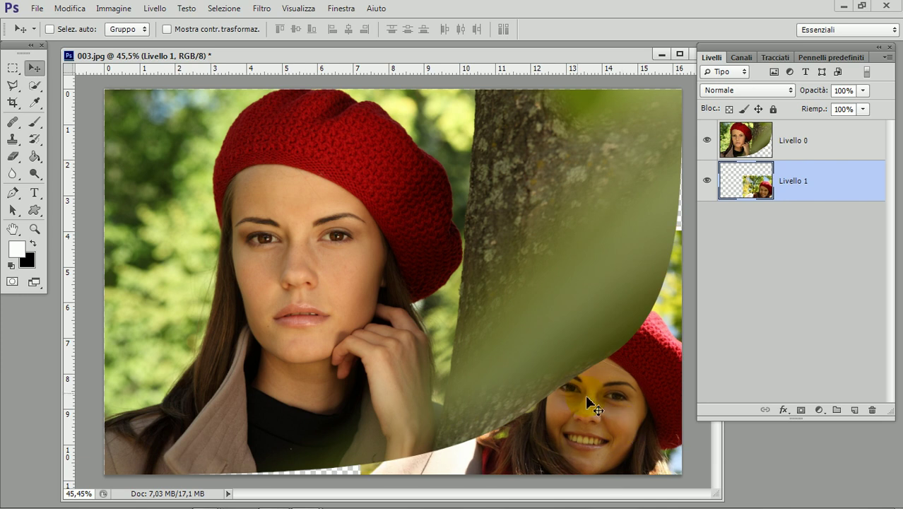
mouse_move(605, 391)
left_mouse_down()
mouse_move(614, 393)
mouse_move(609, 401)
mouse_move(598, 395)
mouse_move(606, 403)
left_mouse_up()
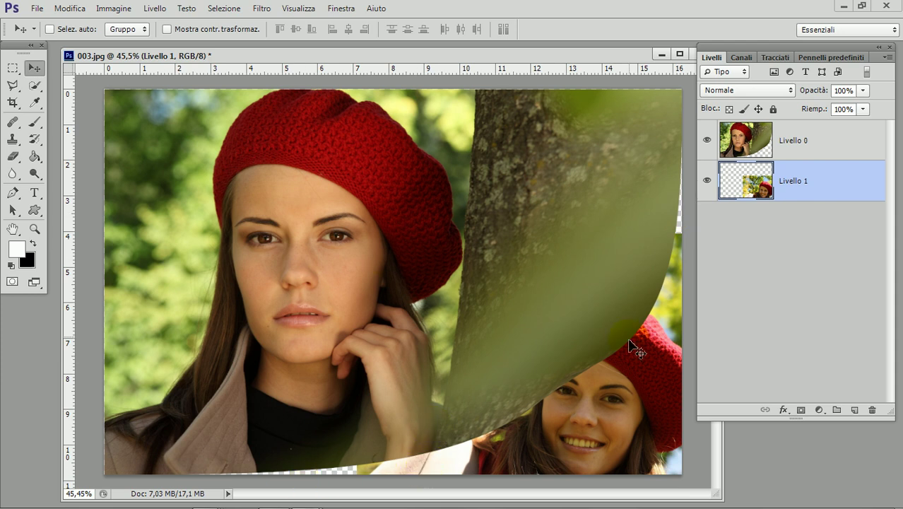
left_click(708, 140)
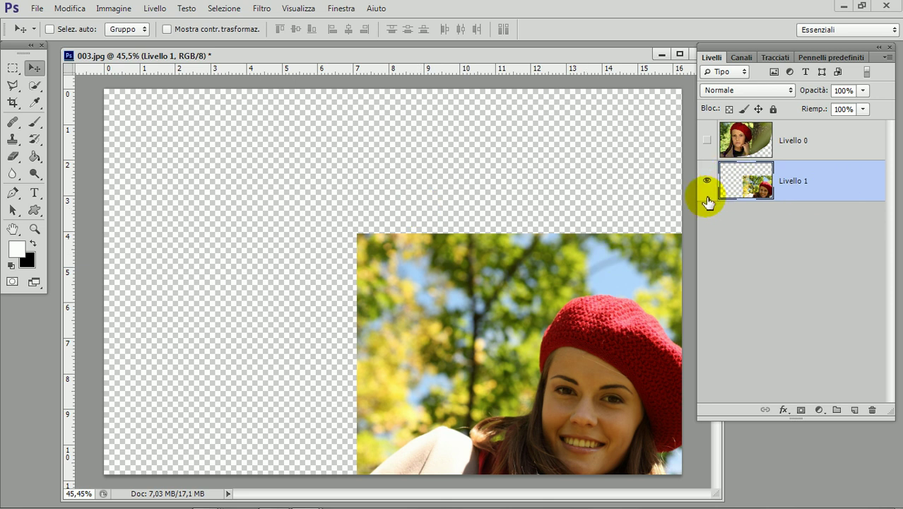
- Fill the empty area of Livello 1 with white using the Paint Bucket
left_click(11, 265)
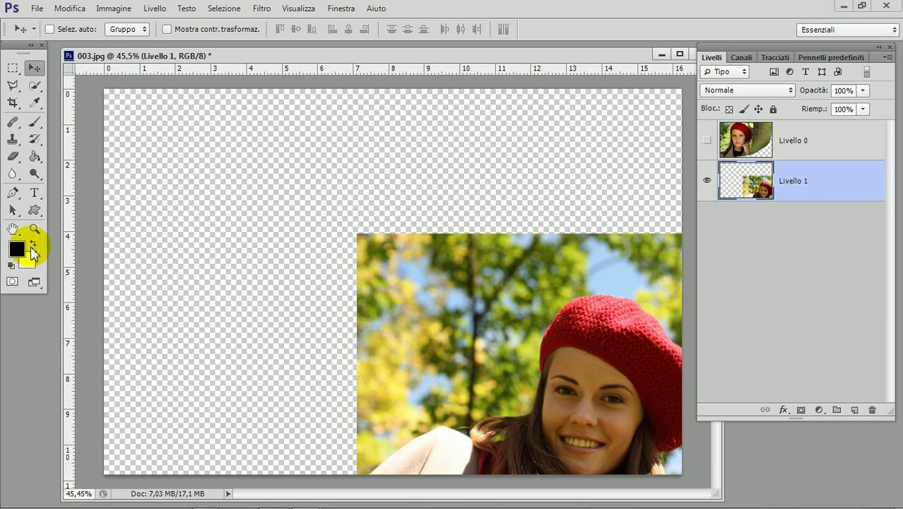
left_click(33, 243)
left_click(34, 157)
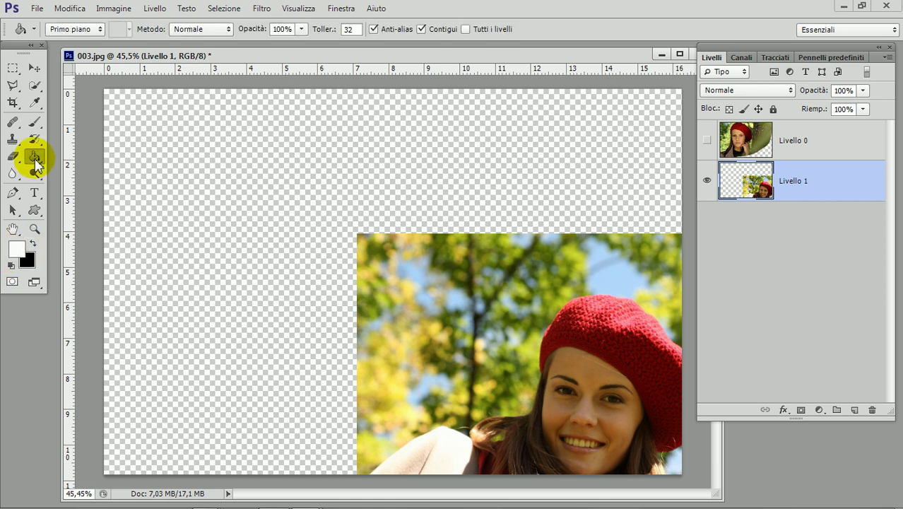
left_click(151, 184)
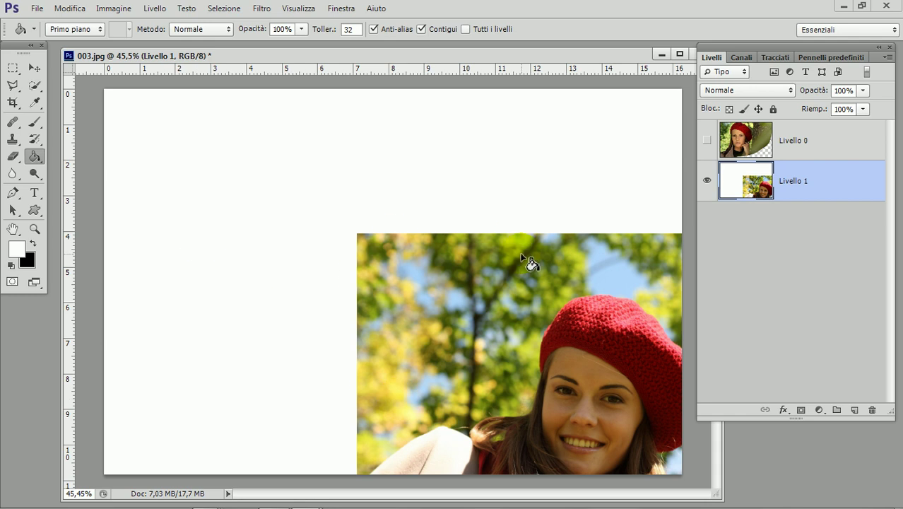
- Show the Livello 0 portrait again and make it the active layer
left_click(708, 141)
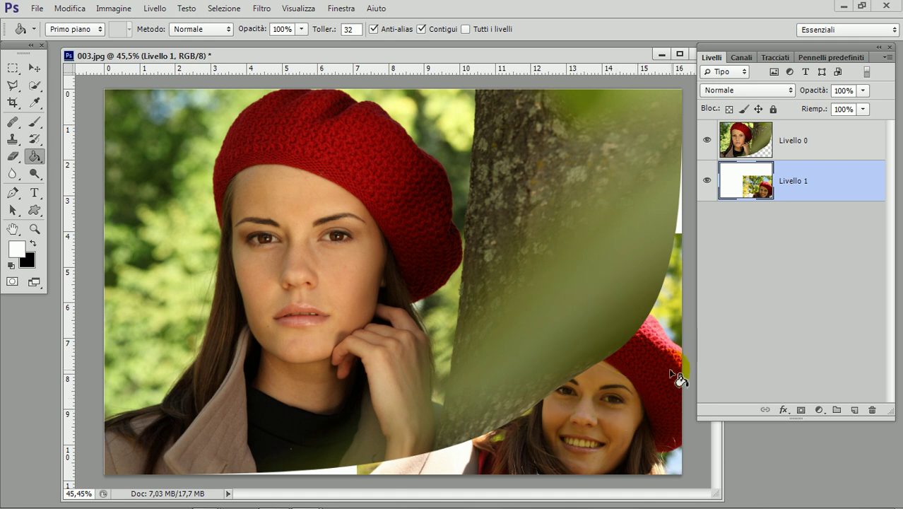
left_click(842, 134)
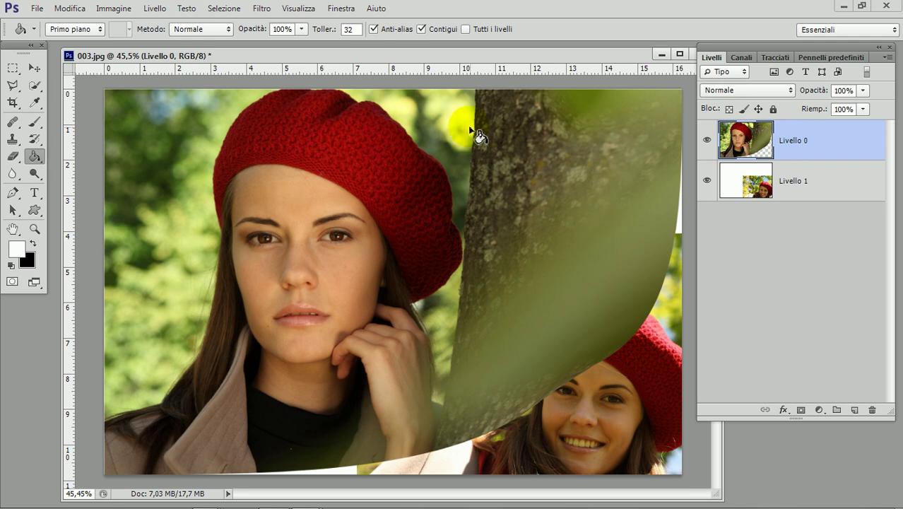
left_click(156, 8)
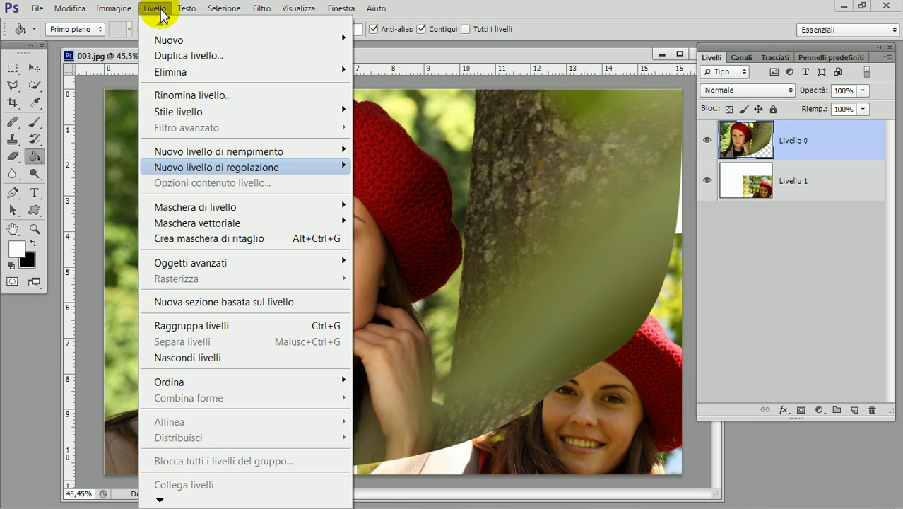
mouse_move(178, 112)
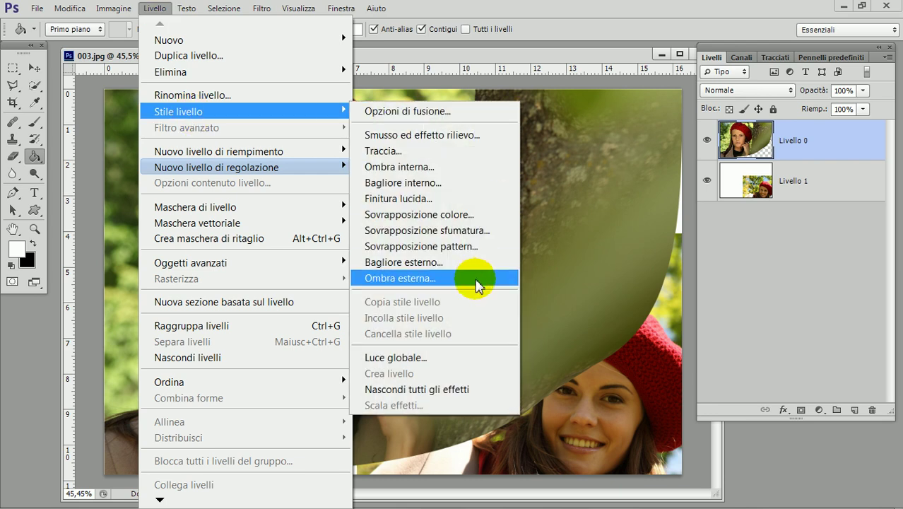
- Add an Ombra esterna drop shadow: angle 132°, distance 18 px, size 32 px
left_click(477, 278)
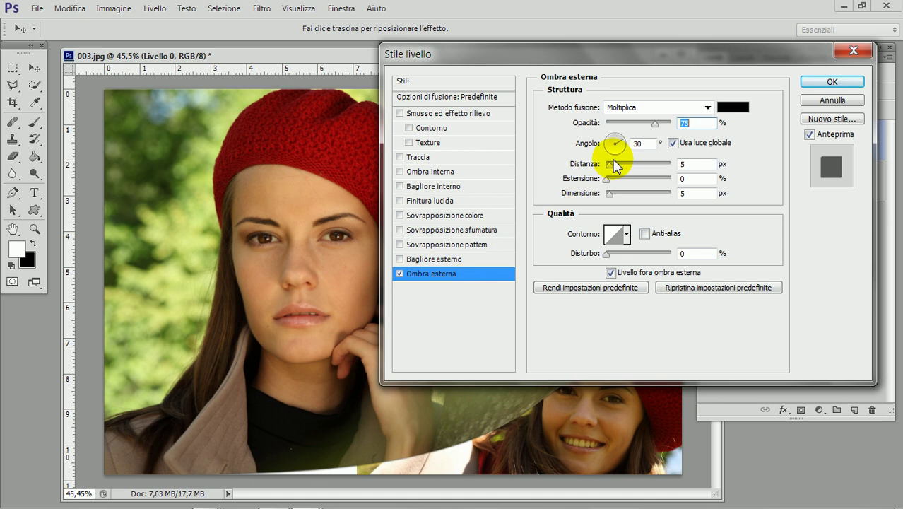
left_click(610, 139)
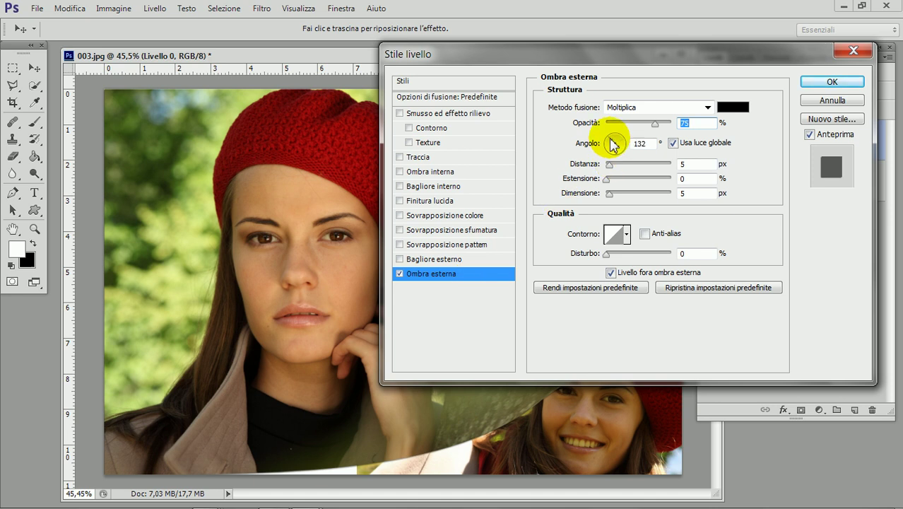
left_click(612, 145)
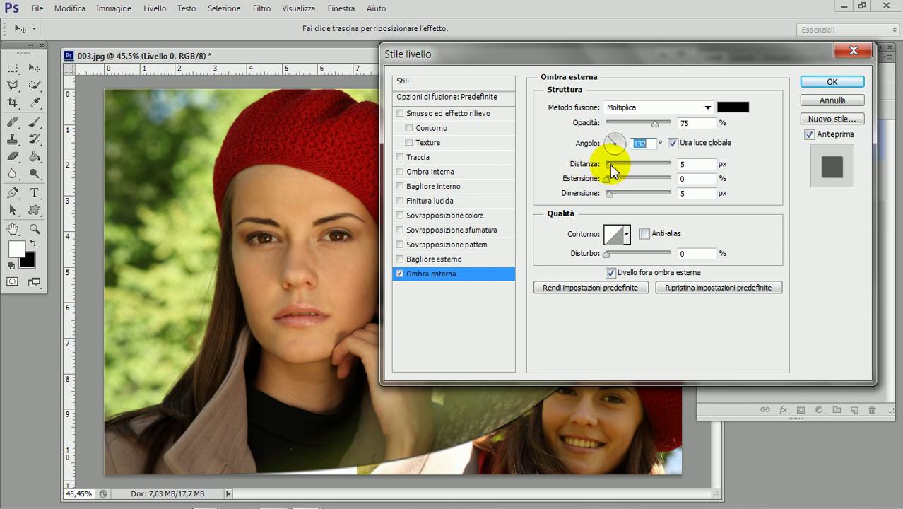
left_click_drag(610, 163, 619, 166)
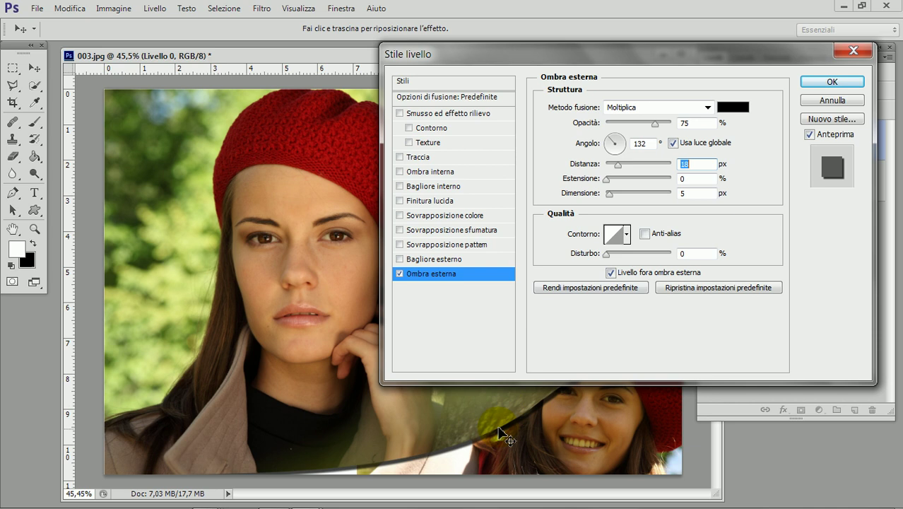
left_click_drag(609, 194, 619, 199)
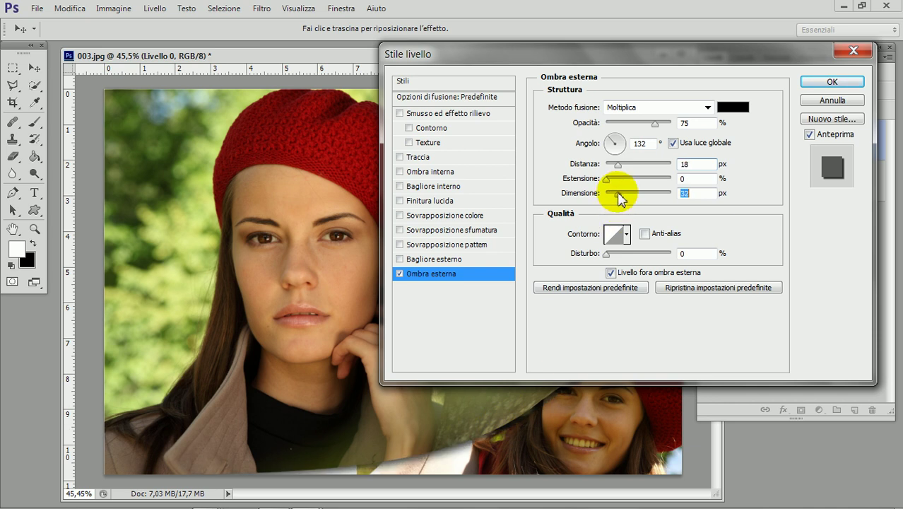
mouse_move(663, 66)
left_mouse_down()
mouse_move(636, 71)
mouse_move(353, 20)
mouse_move(309, 24)
left_mouse_up()
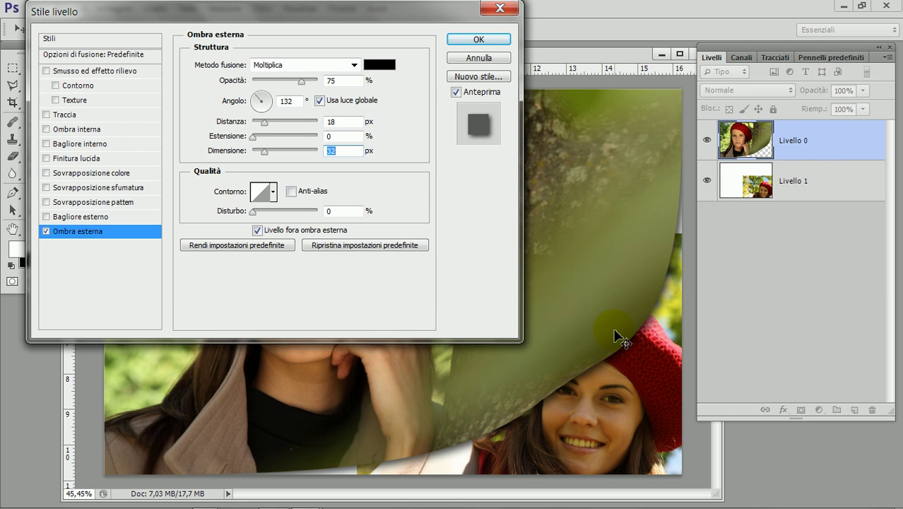
left_click(494, 46)
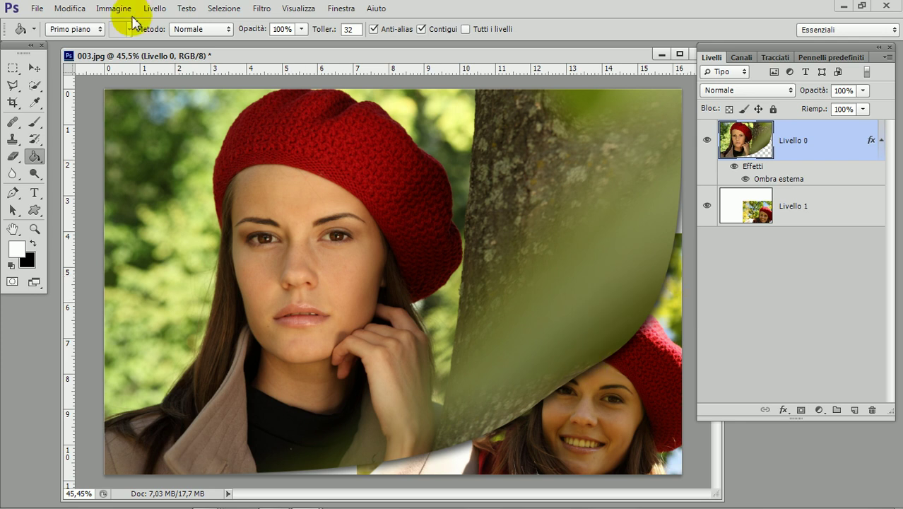
- Rewarp the portrait, pulling its bottom-right corner further up-left to reshape the curl
left_click(72, 8)
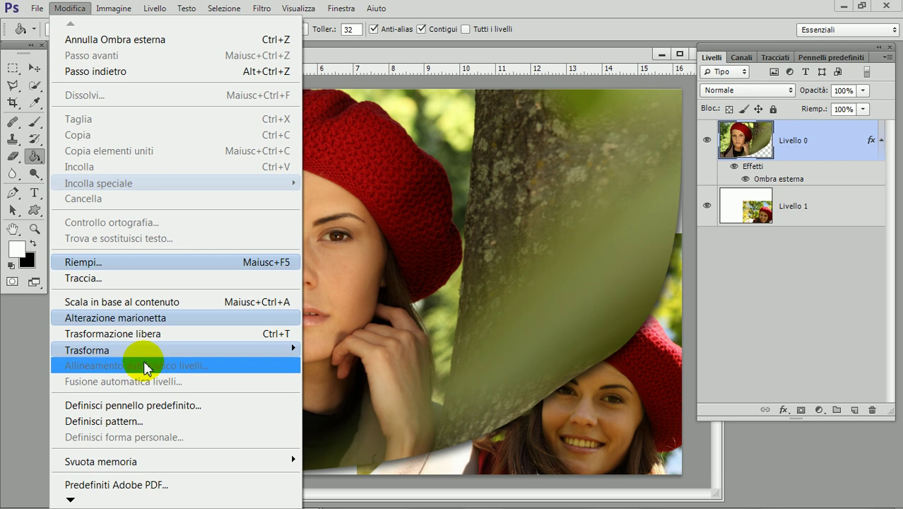
mouse_move(87, 349)
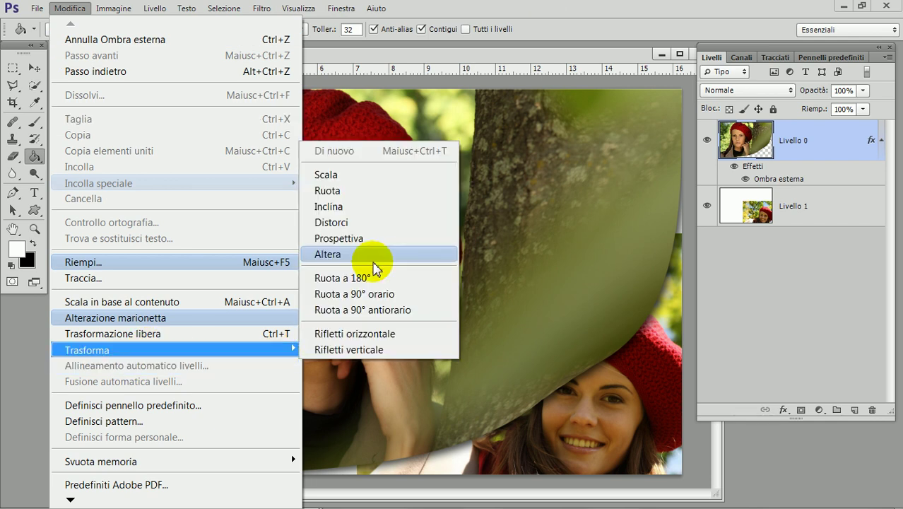
left_click(378, 254)
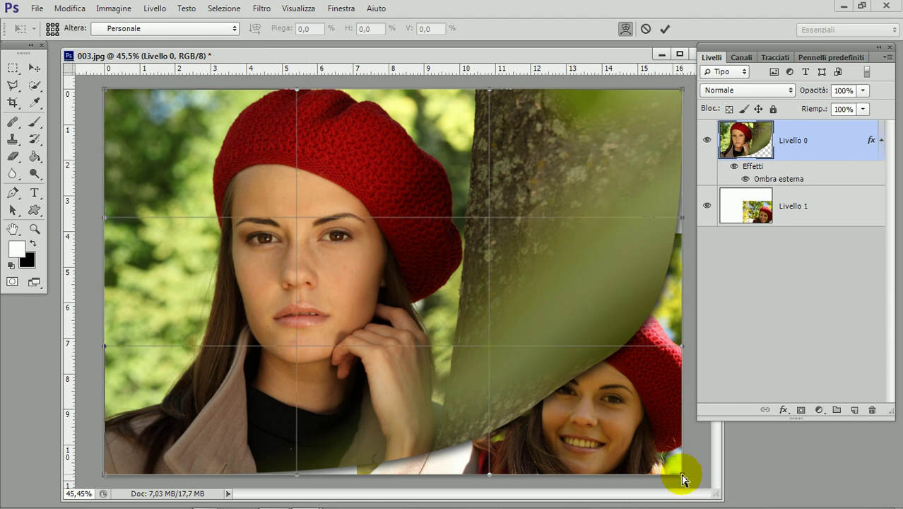
mouse_move(677, 477)
left_mouse_down()
mouse_move(650, 394)
mouse_move(620, 407)
mouse_move(616, 428)
mouse_move(647, 452)
left_mouse_up()
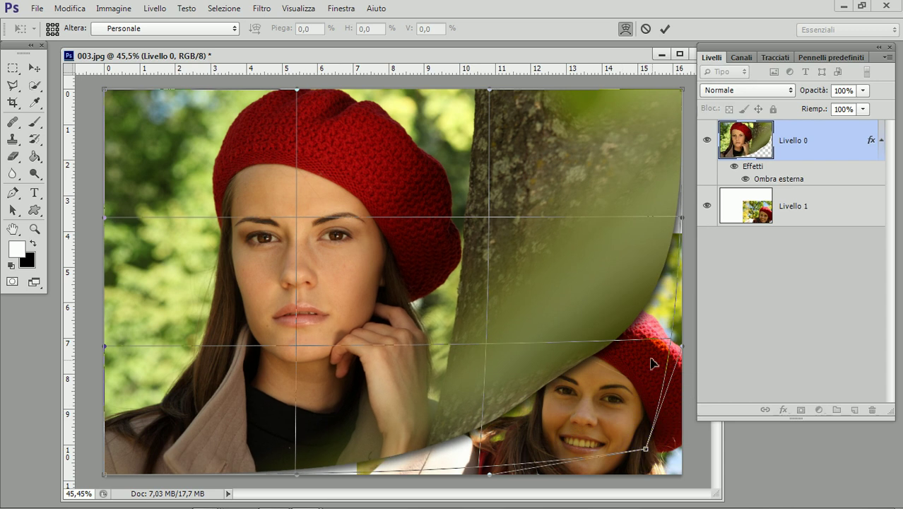
mouse_move(665, 345)
left_mouse_down()
mouse_move(645, 330)
mouse_move(679, 358)
mouse_move(668, 344)
left_mouse_up()
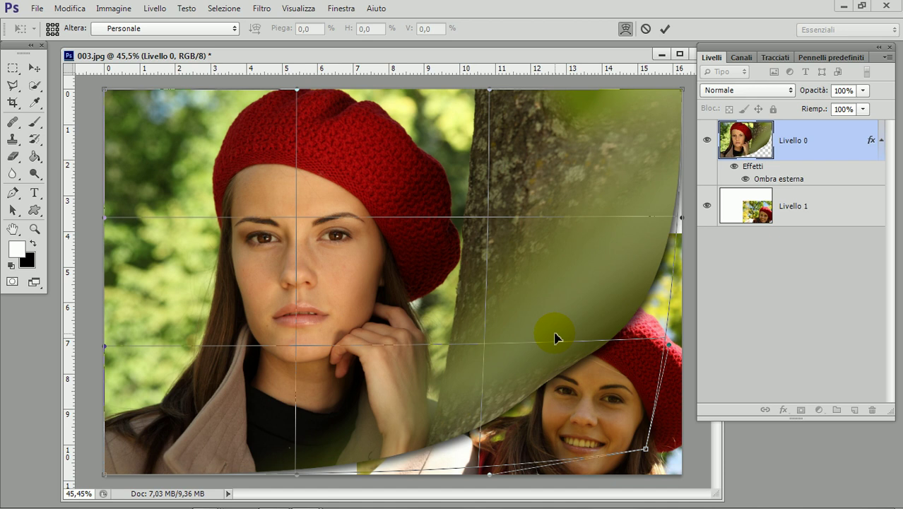
key("Return")
key("g")
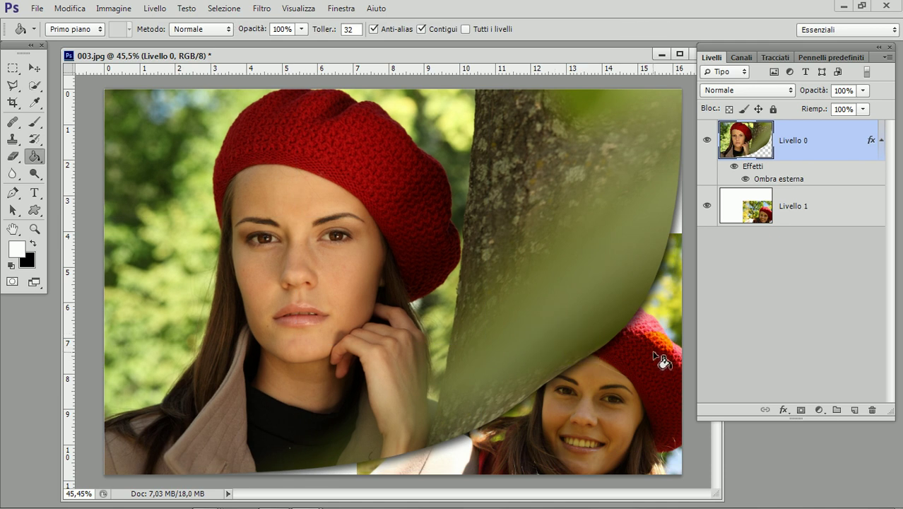
left_click(717, 292)
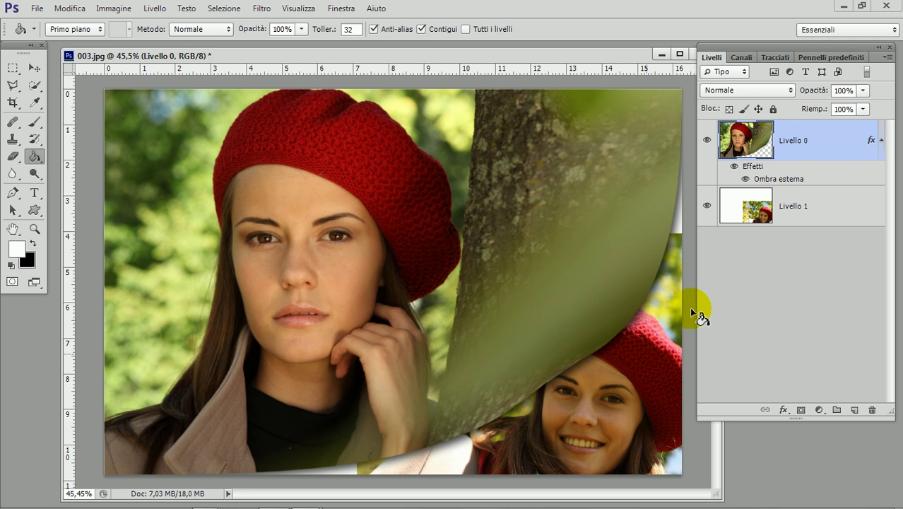
- Hide Livello 1, add new layer Livello 2, and fill it white behind the curl
left_click(827, 212)
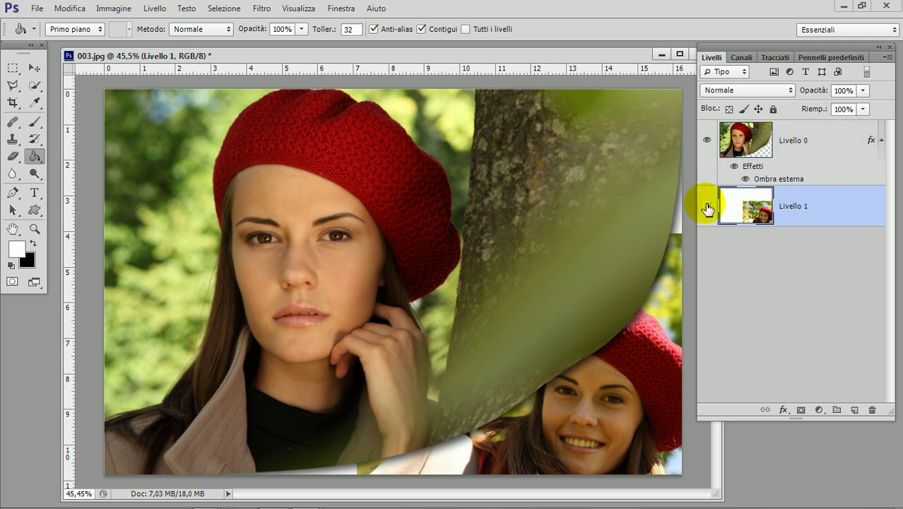
left_click(707, 209)
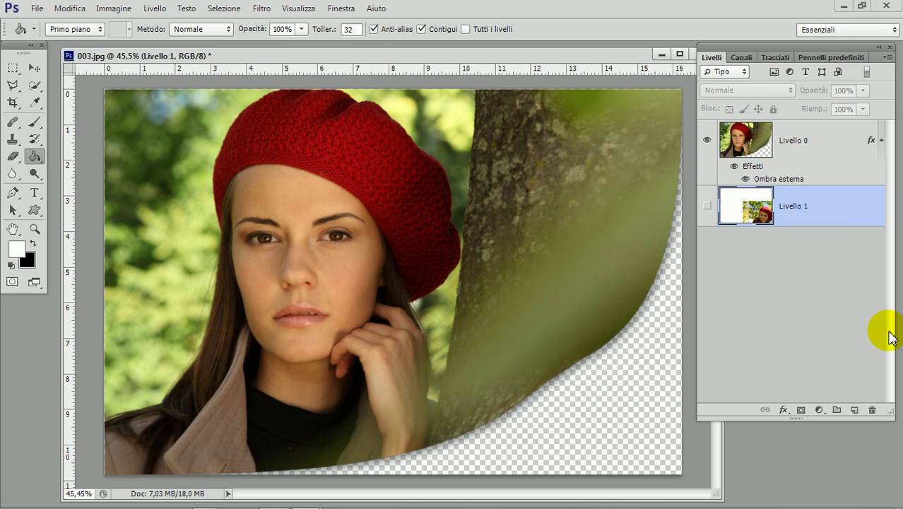
left_click(854, 410)
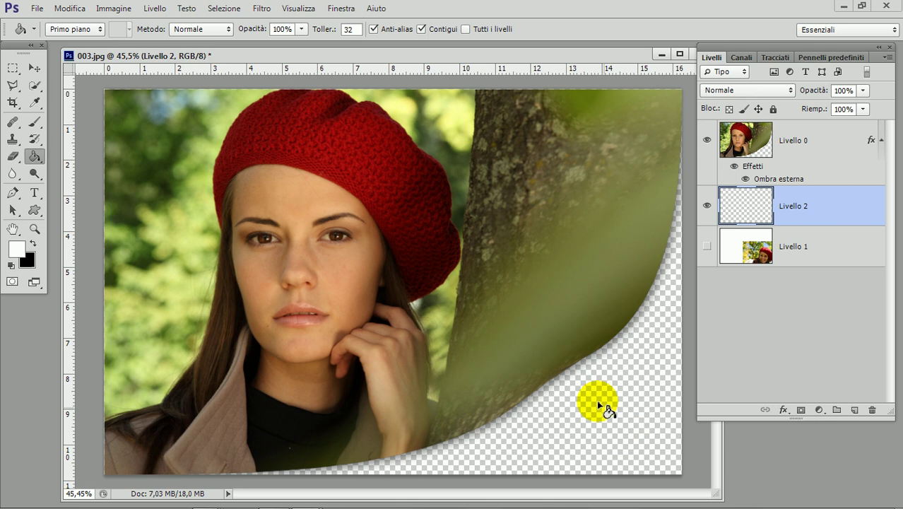
left_click(590, 396)
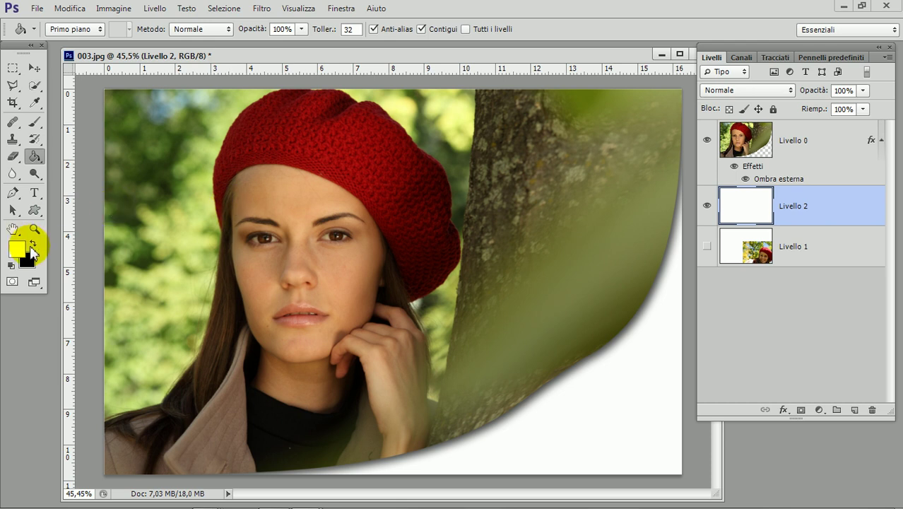
left_click(34, 243)
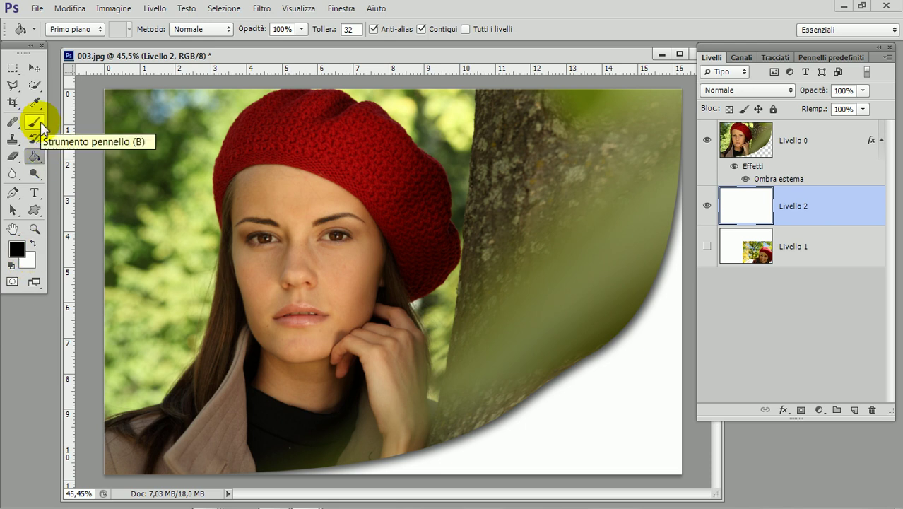
- Sample the beret's dark red with the Eyedropper as the foreground colour
left_click(34, 104)
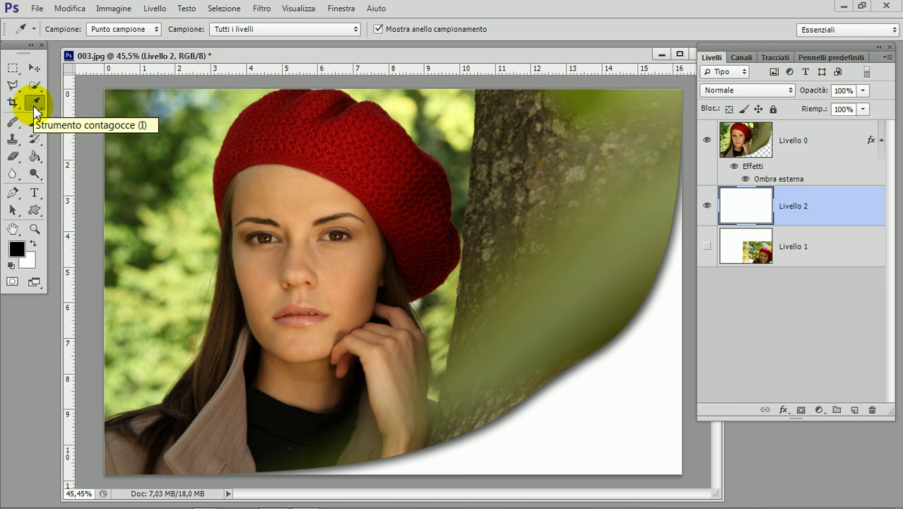
right_click(32, 106)
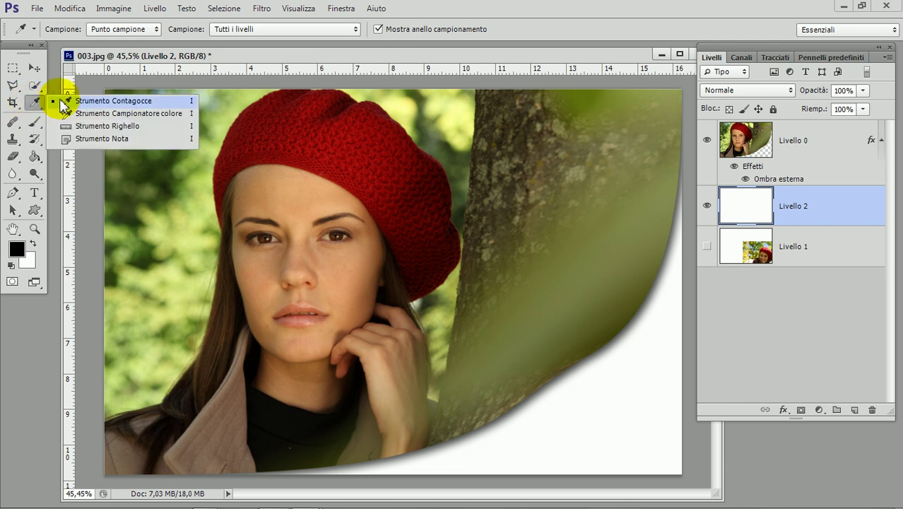
left_click(62, 103)
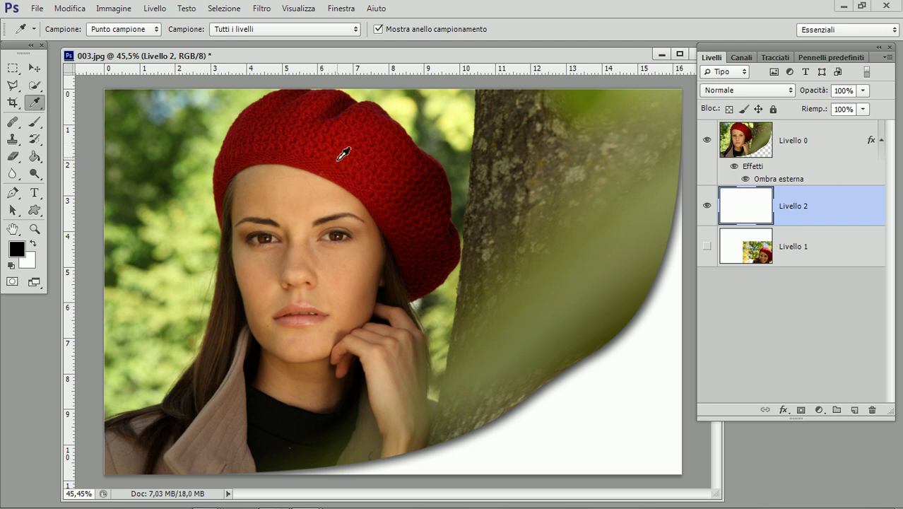
left_click(339, 158)
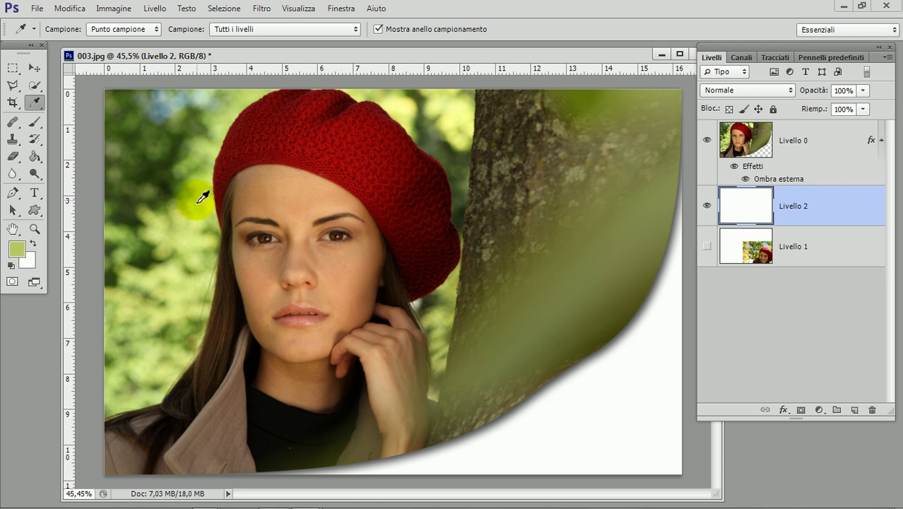
left_click(351, 147)
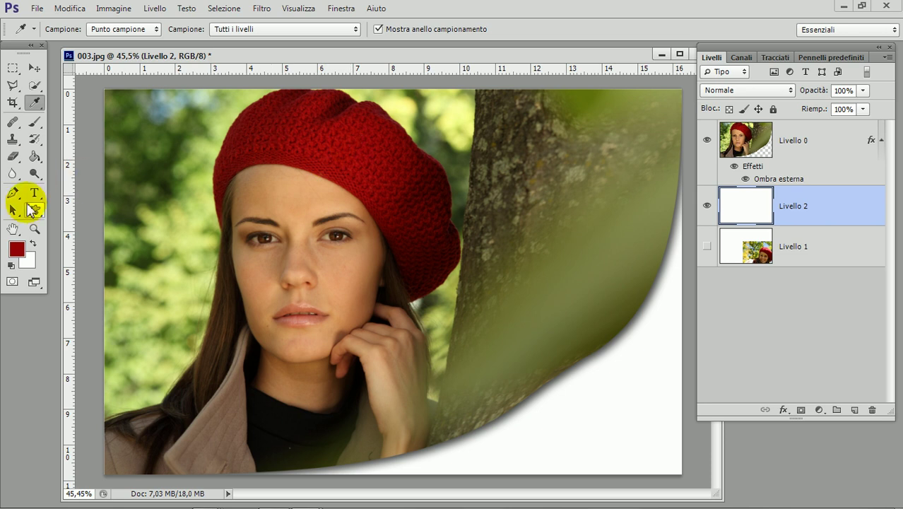
- Set the Type tool's text colour to the sampled dark red, hex 950307
left_click(35, 195)
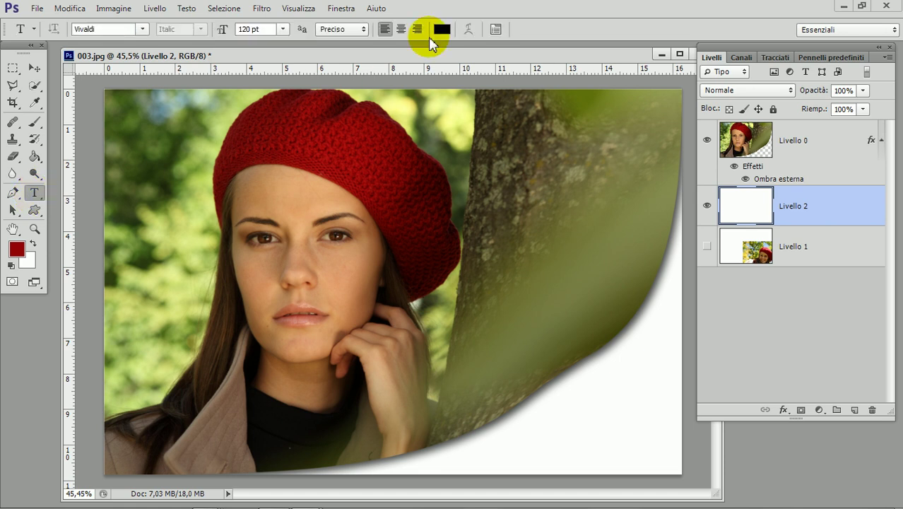
left_click(442, 29)
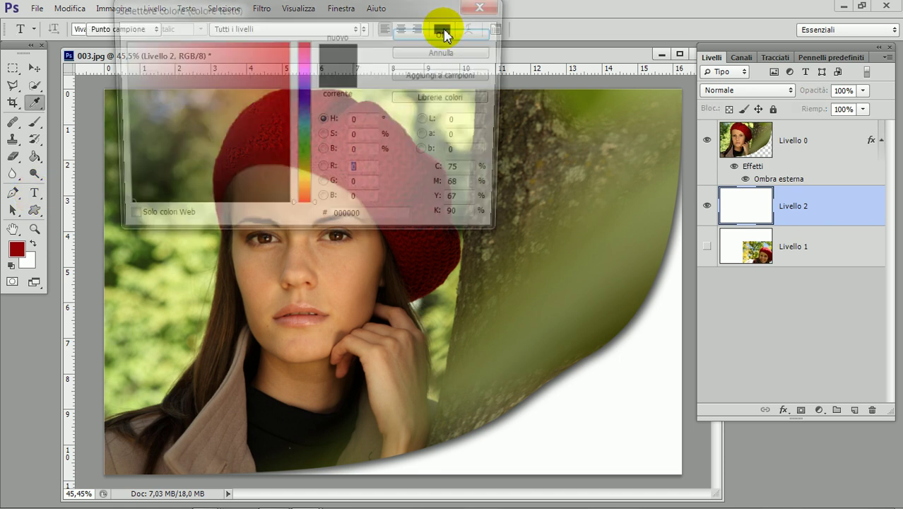
left_click(20, 250)
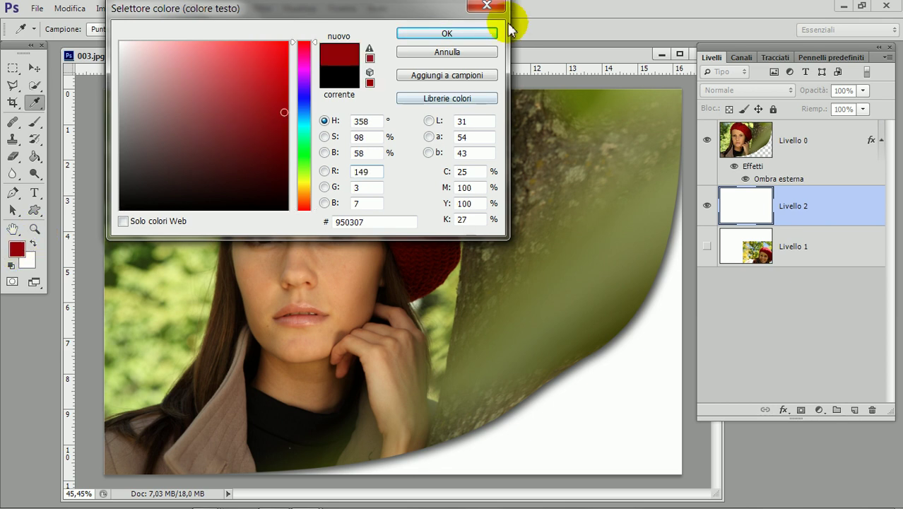
left_click(472, 35)
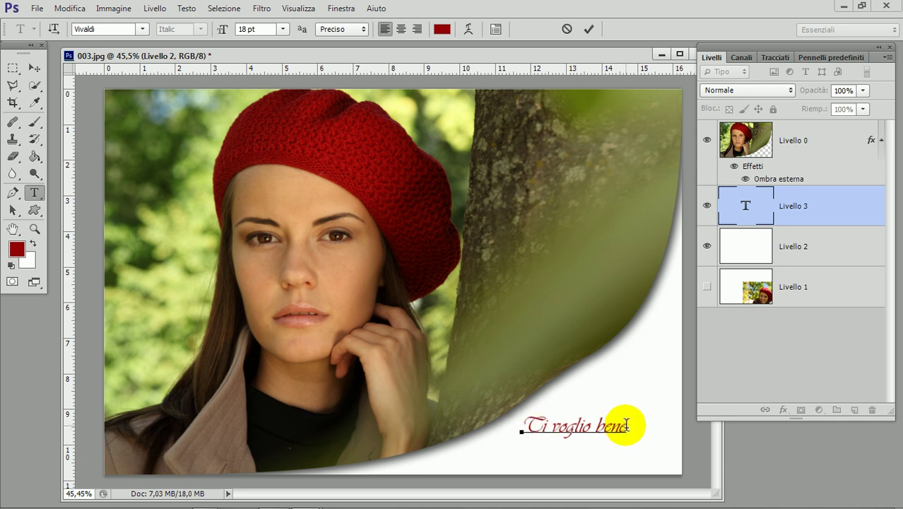
- Select the 'Ti voglio bene' caption, change it from 18 pt to 24 pt, and commit
left_click_drag(627, 425, 529, 426)
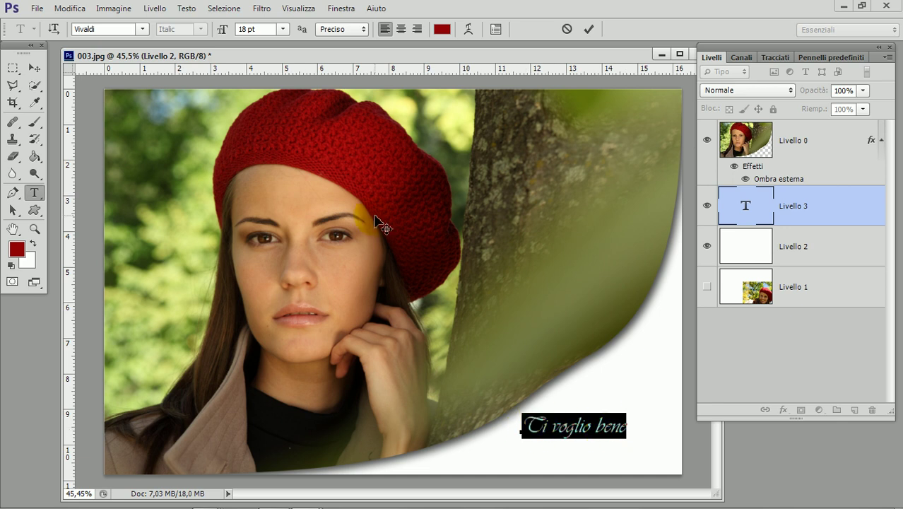
left_click(283, 29)
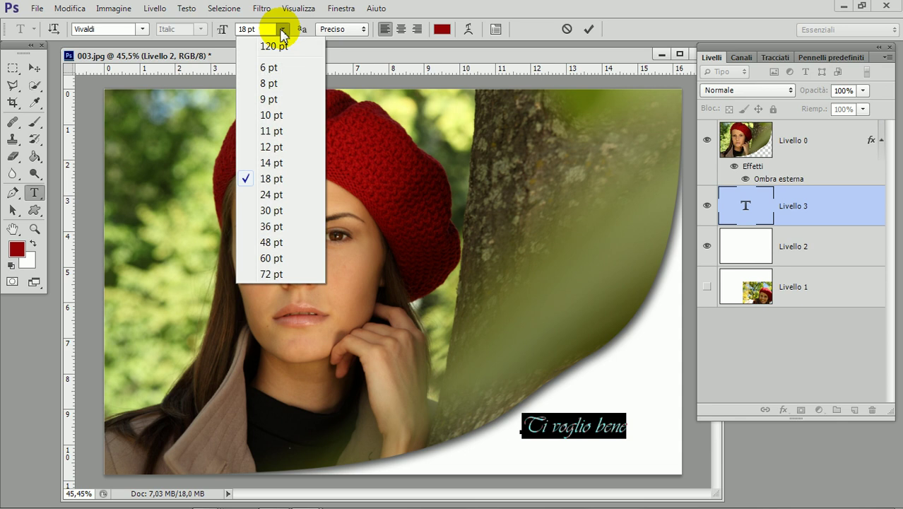
left_click(283, 193)
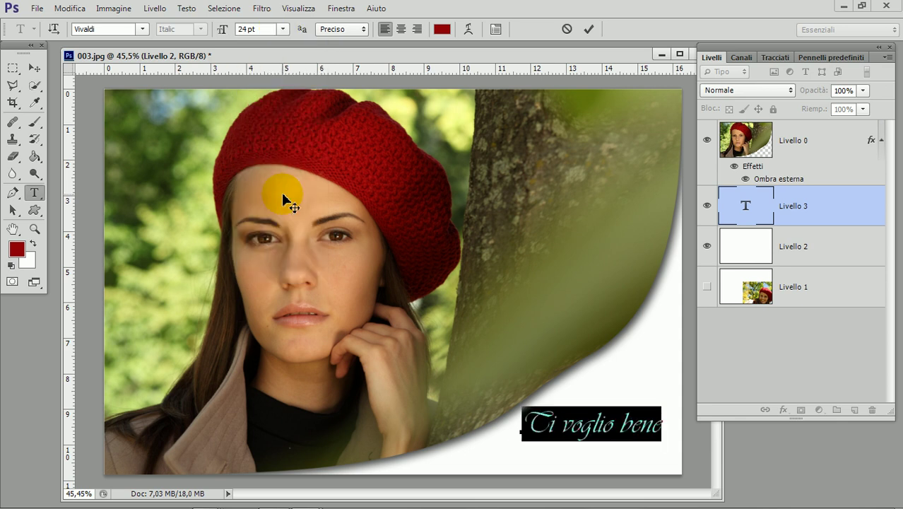
left_click(281, 192)
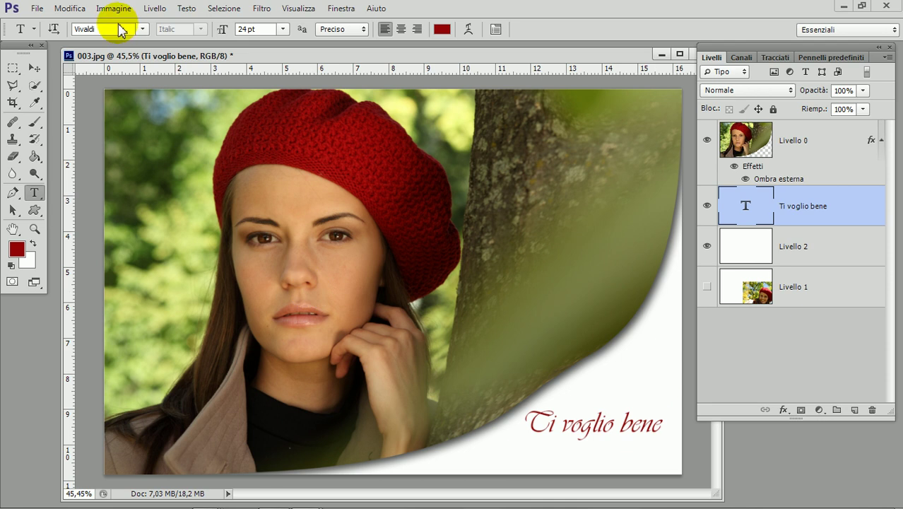
left_click(70, 15)
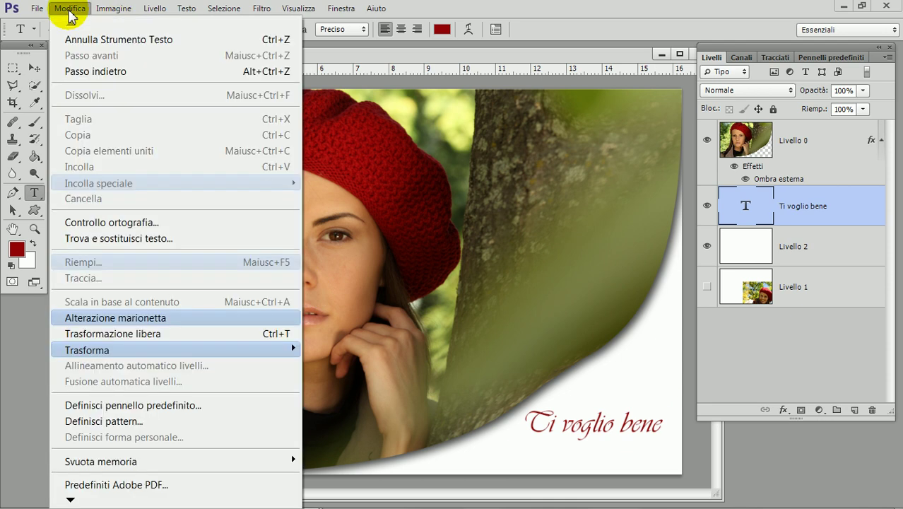
mouse_move(113, 350)
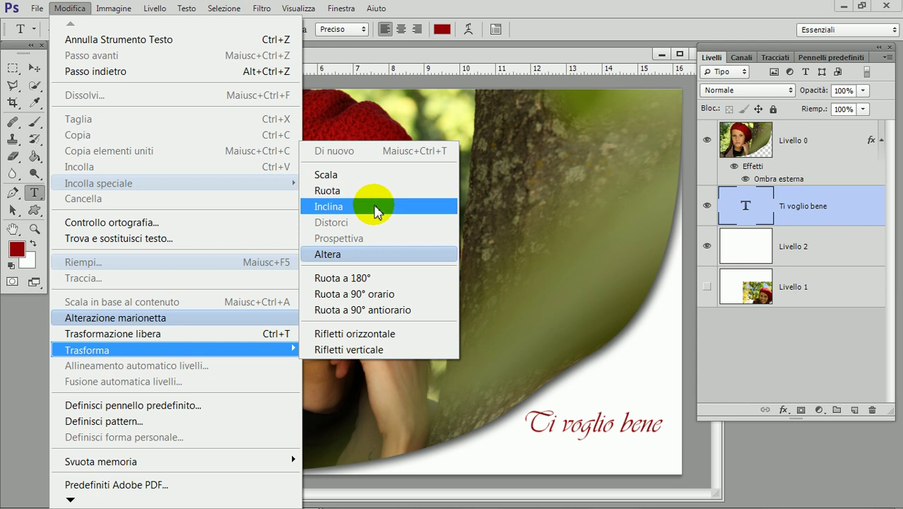
- Skew the caption with Inclina so it slants upward to the right along the curl
left_click(375, 206)
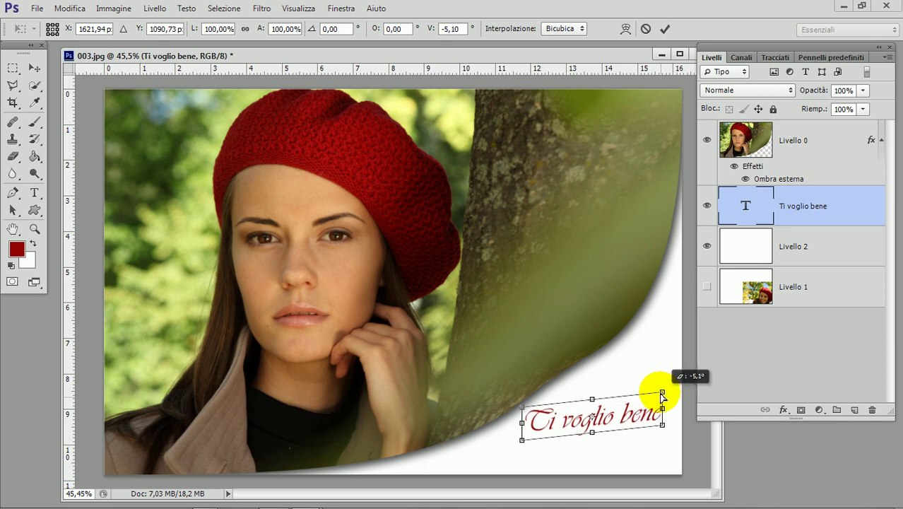
left_click_drag(663, 409, 657, 386)
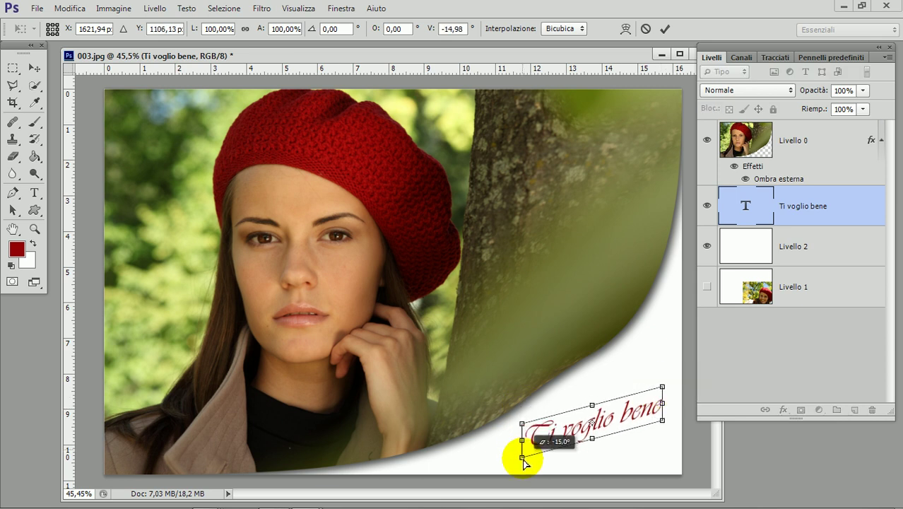
left_click_drag(523, 449, 521, 461)
left_click_drag(661, 383, 663, 366)
left_click_drag(617, 402, 621, 398)
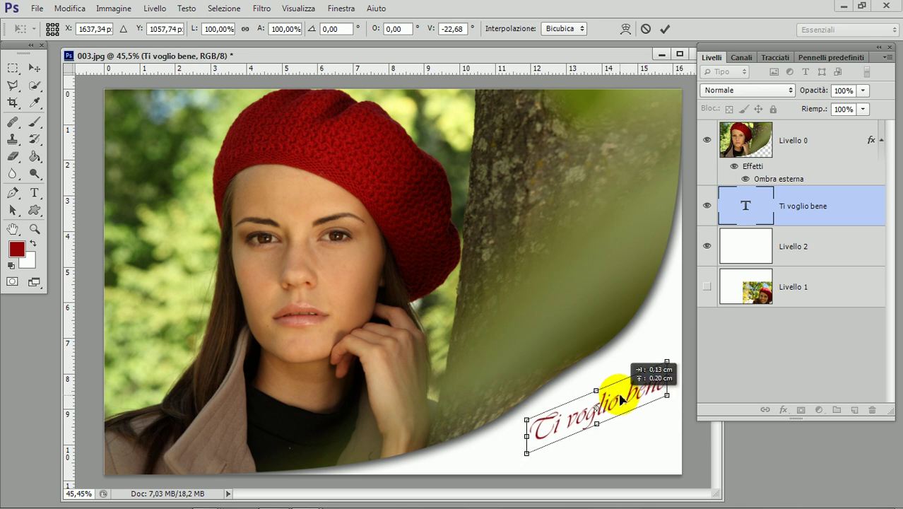
left_click_drag(527, 458, 530, 473)
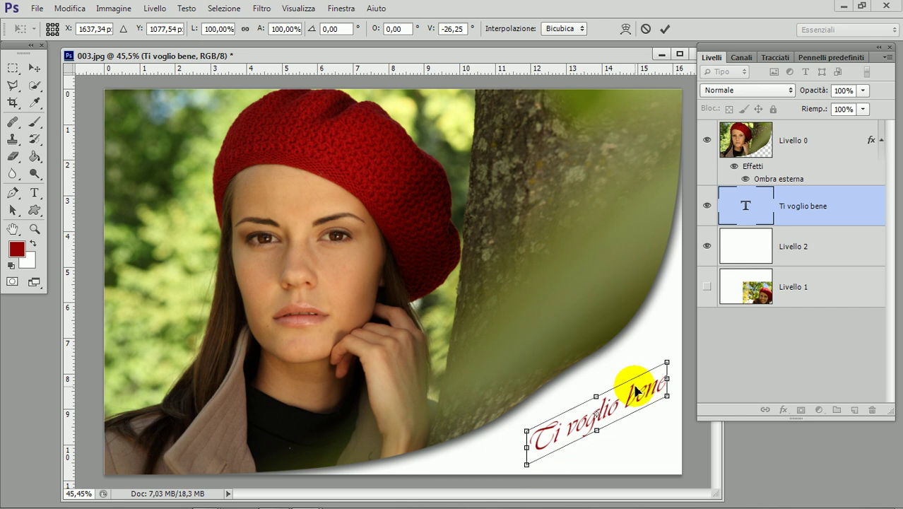
key("Return")
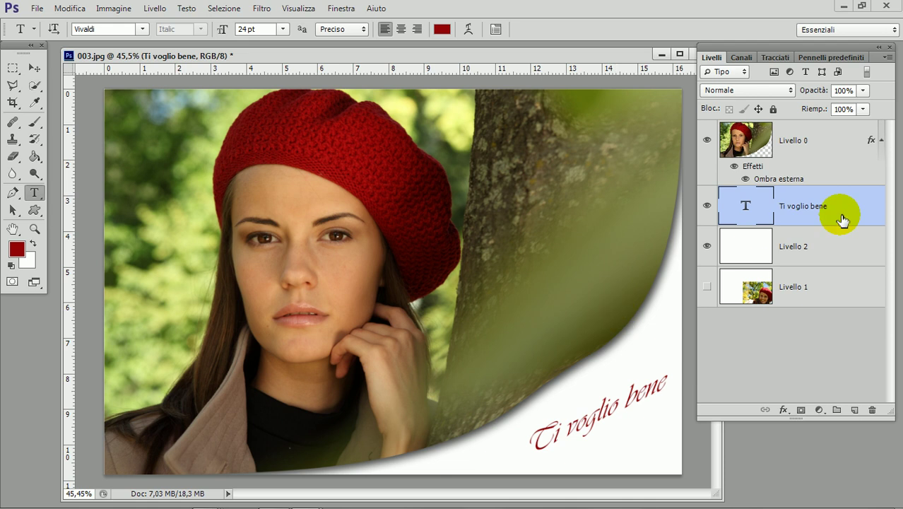
- Give the caption layer an Ombra esterna drop shadow with Distanza 0
left_click(780, 181)
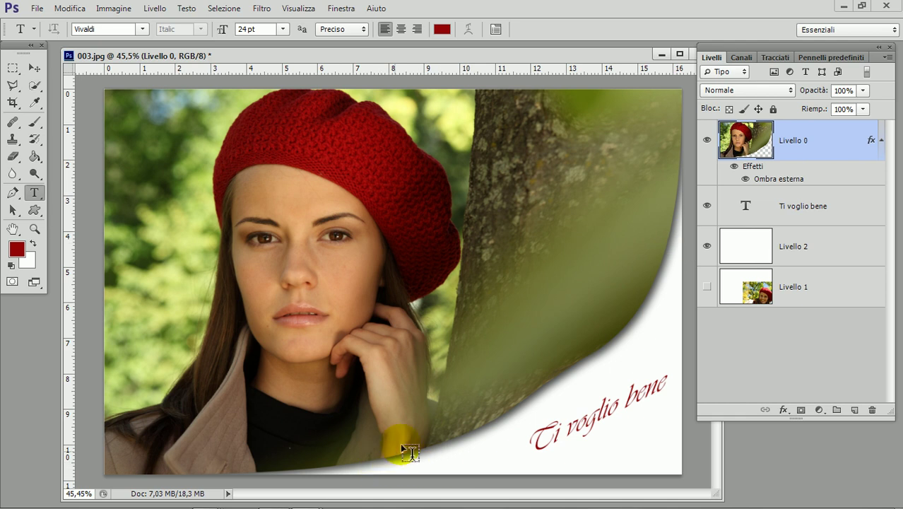
left_click(838, 206)
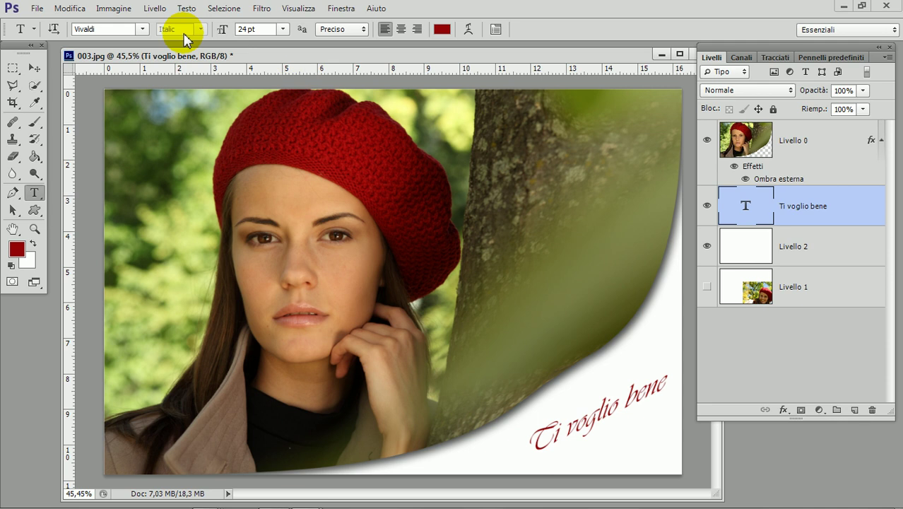
left_click(155, 8)
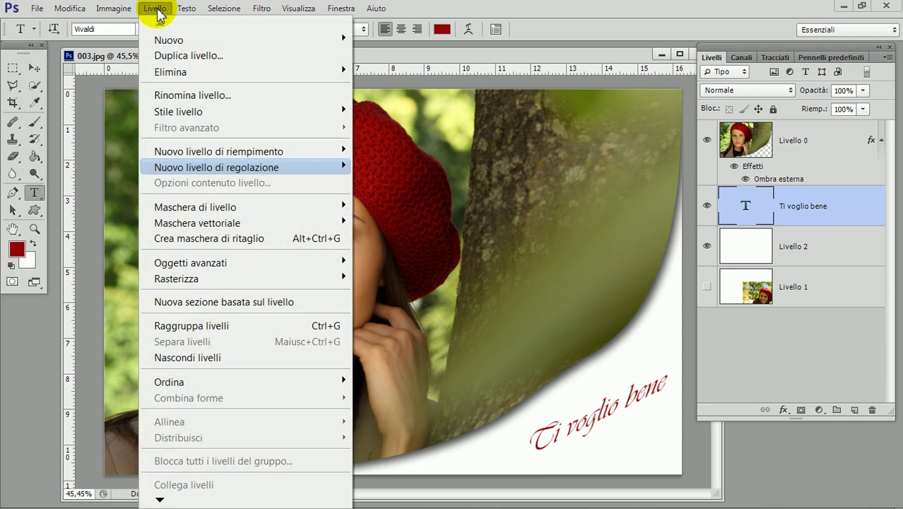
mouse_move(178, 111)
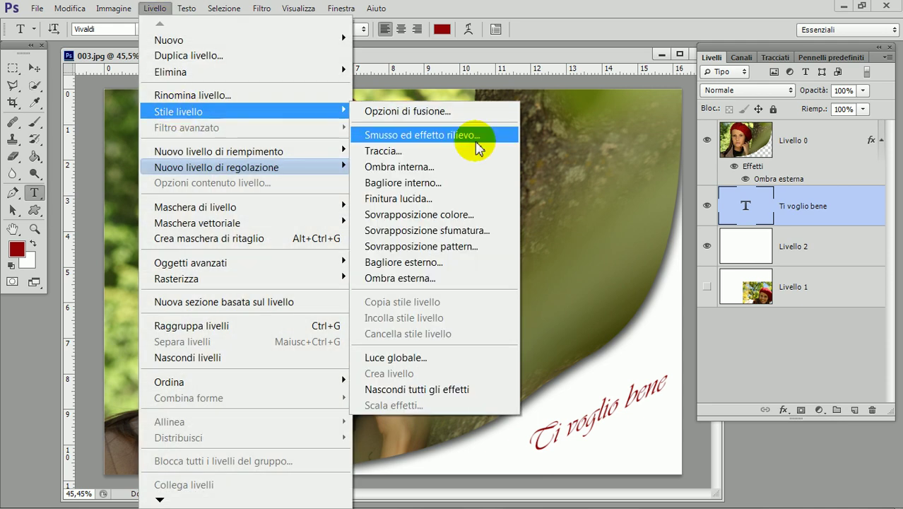
left_click(458, 286)
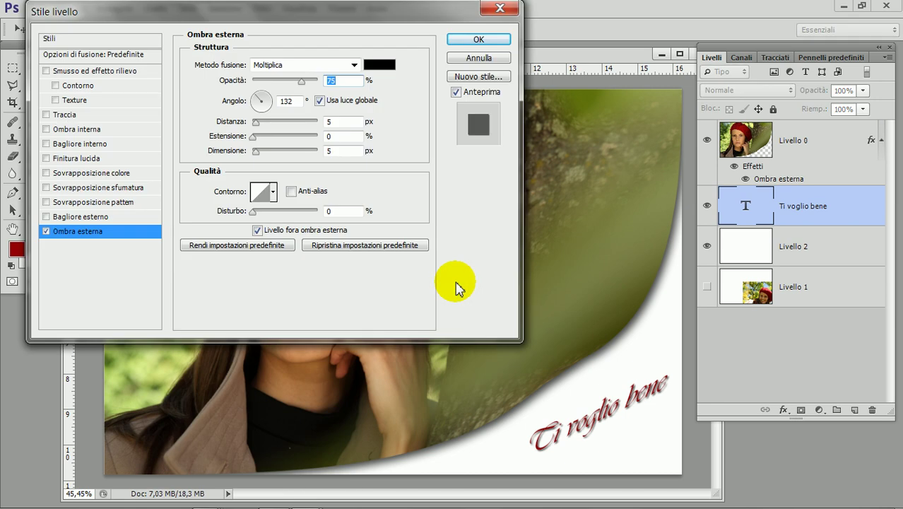
left_click_drag(257, 127, 255, 127)
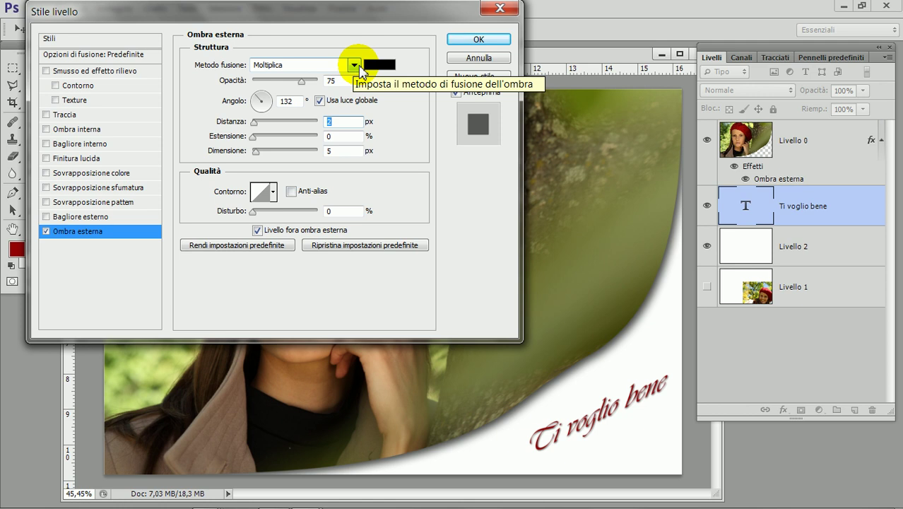
left_click(456, 44)
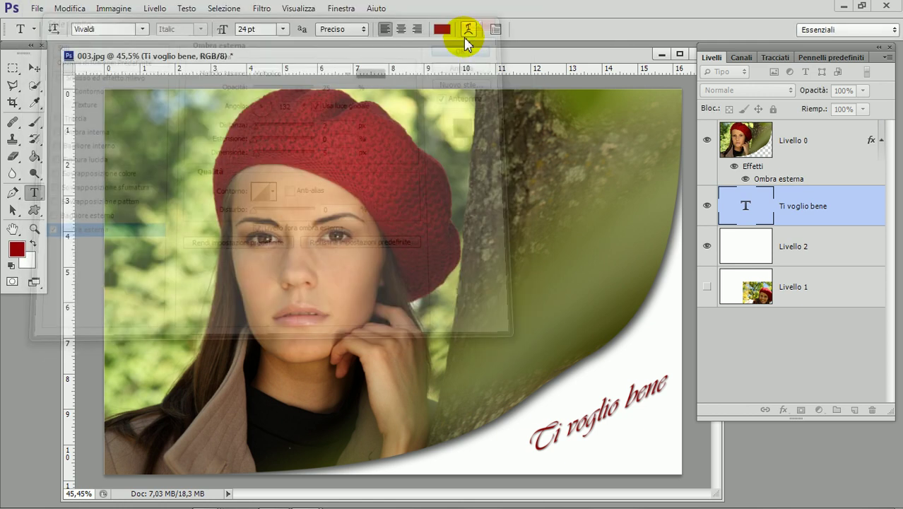
- Add a Smusso ed effetto rilievo bevel and emboss style to the caption
left_click(155, 8)
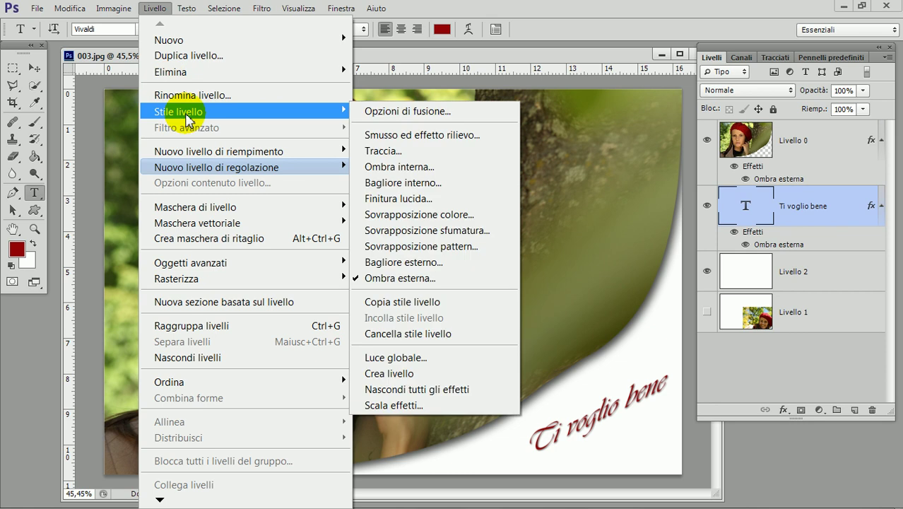
mouse_move(178, 112)
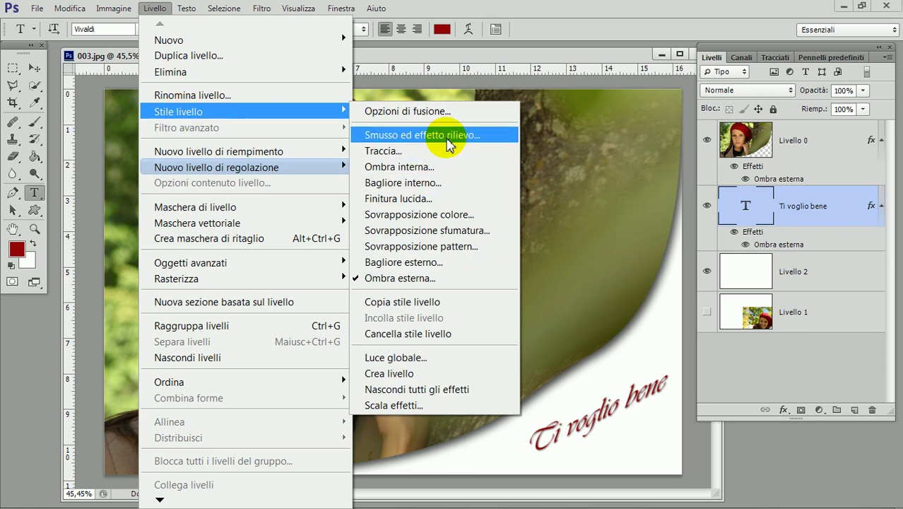
left_click(445, 135)
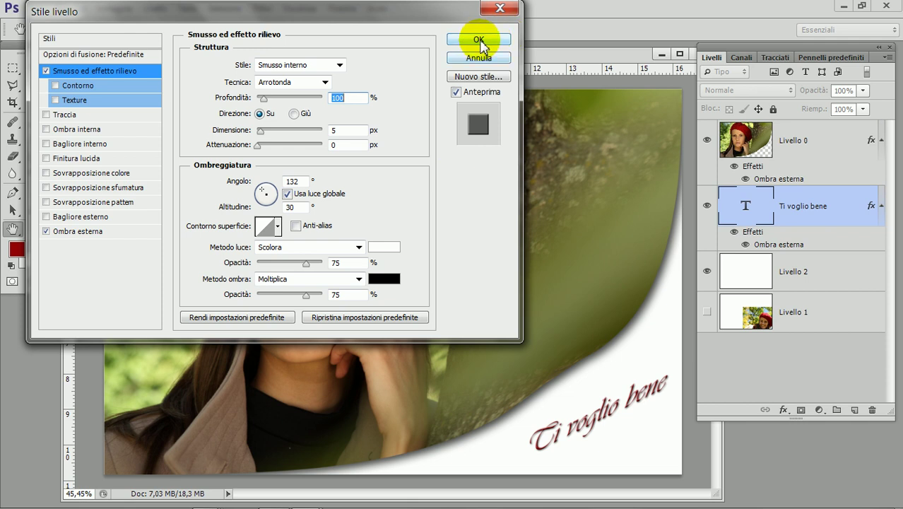
left_click(479, 41)
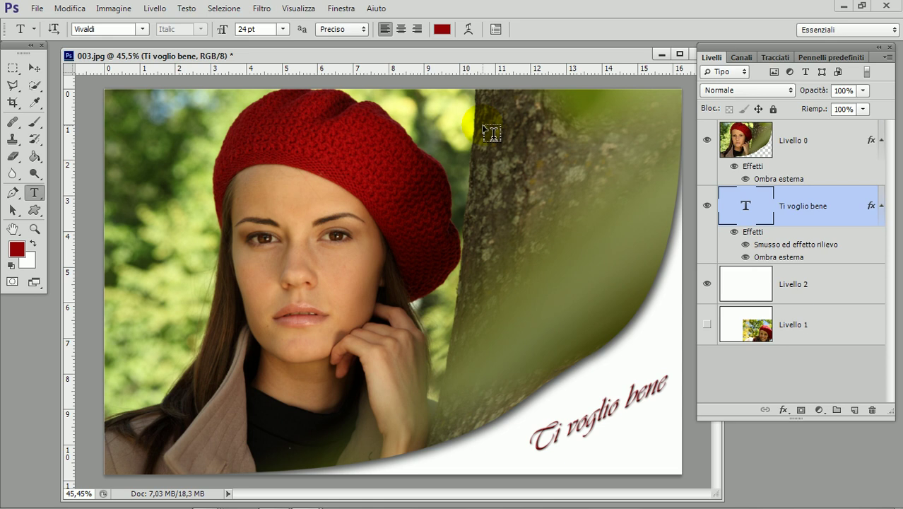
key("alt+bracketleft")
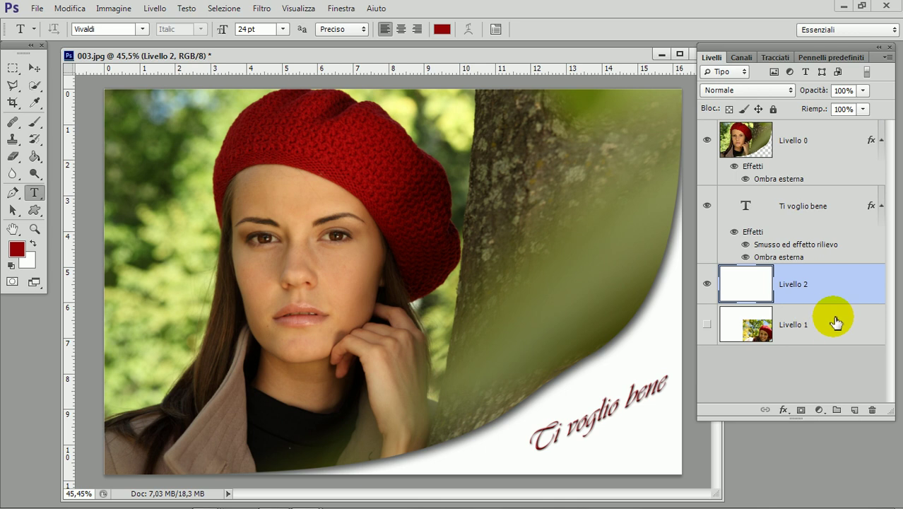
- Show Livello 1 and fade the white Livello 2 to 56% opacity
left_click(707, 323)
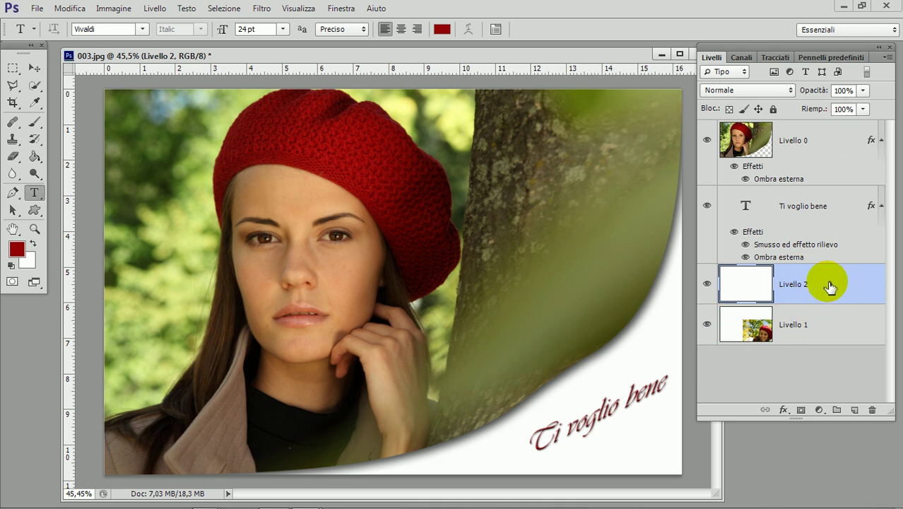
left_click(862, 92)
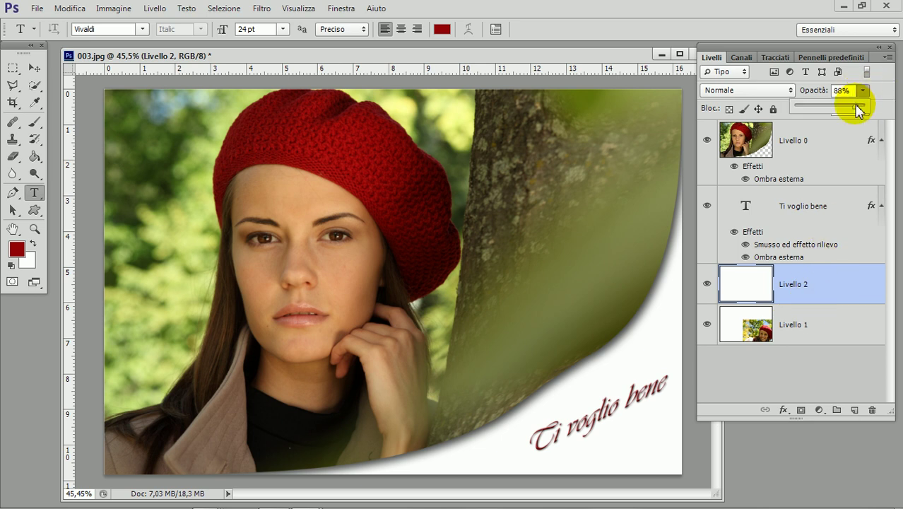
left_click_drag(857, 110, 835, 109)
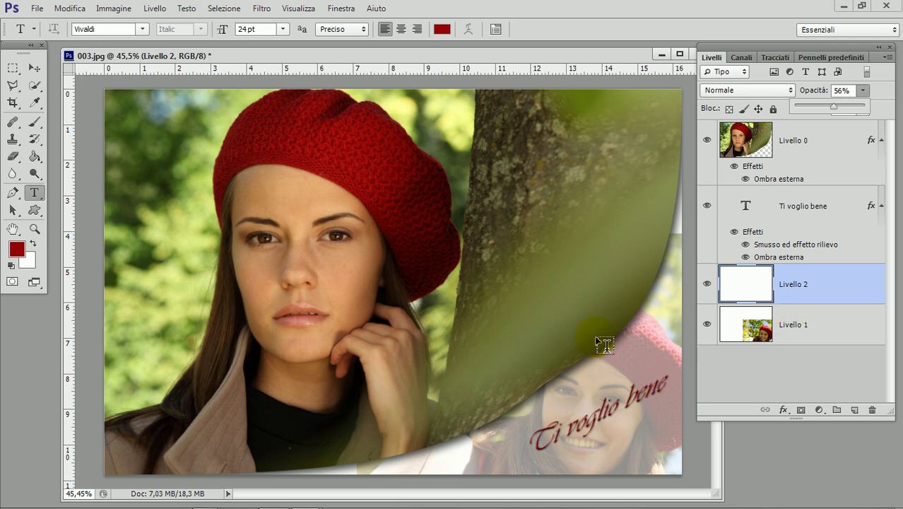
left_click(597, 431)
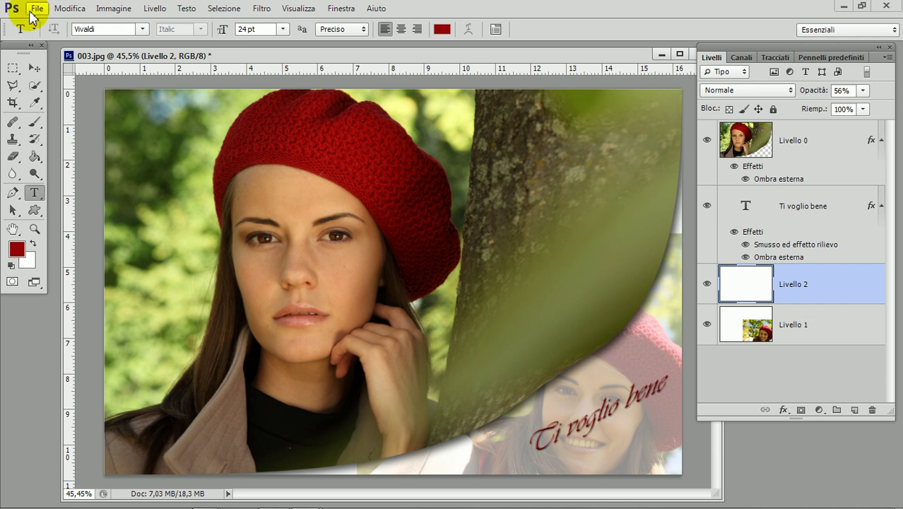
- Save the layered image as 003 in Photoshop PSD format in Immagini
left_click(32, 11)
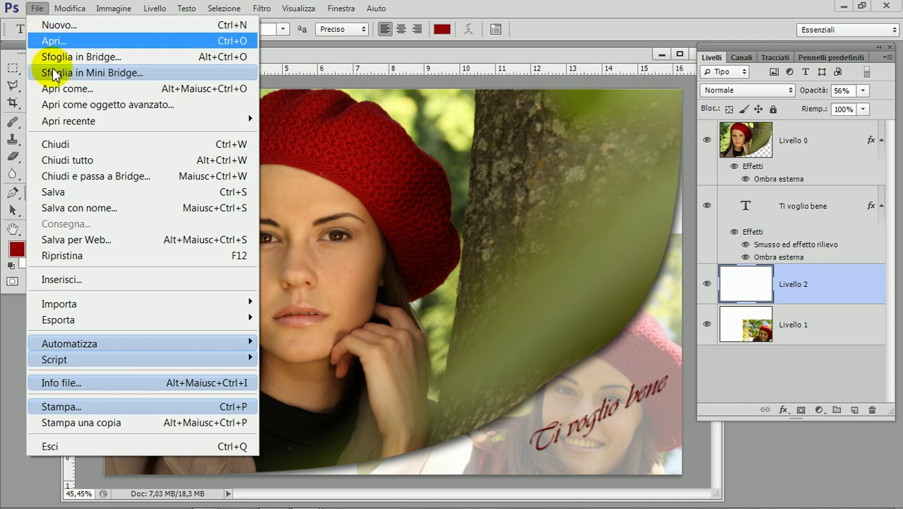
left_click(130, 207)
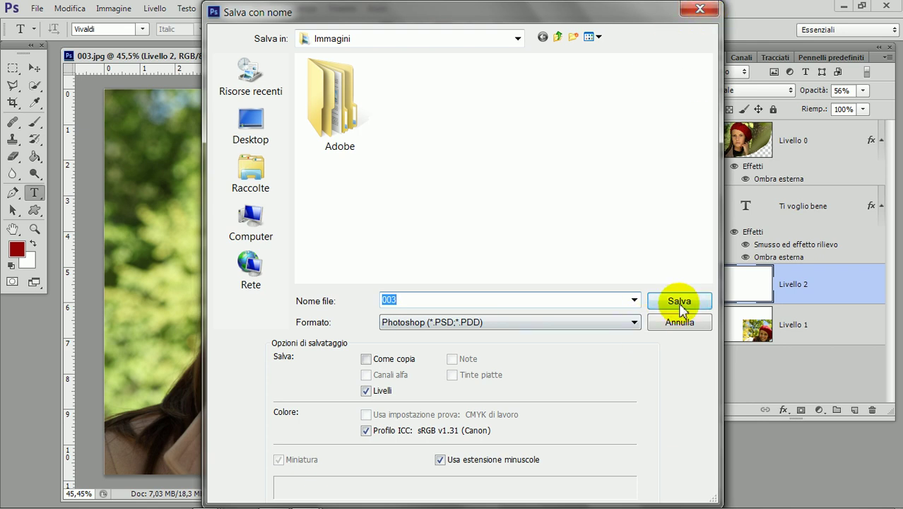
left_click(697, 12)
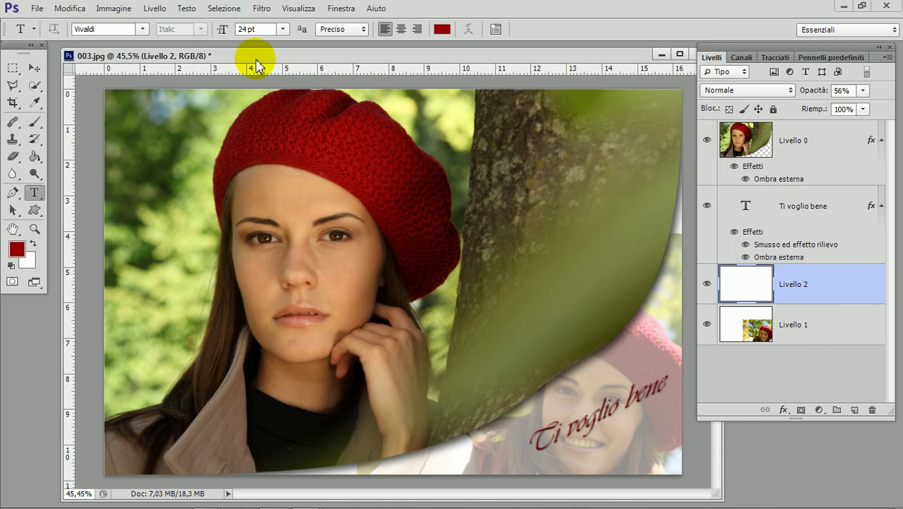
- Merge all layers into one Sfondo background layer with Unico livello
left_click(154, 8)
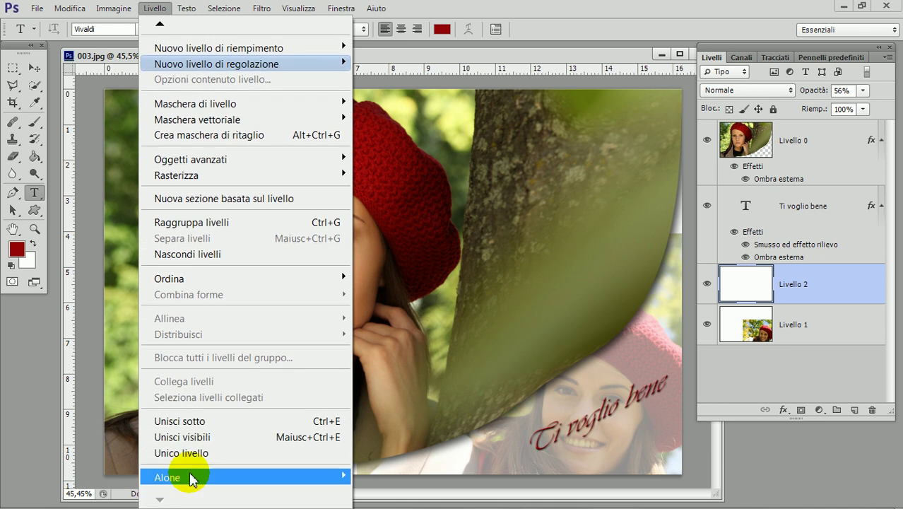
left_click(209, 456)
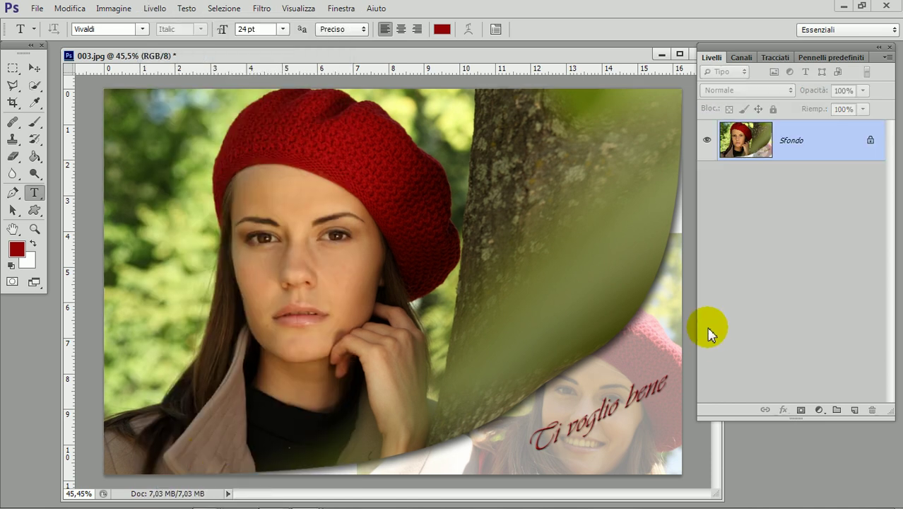